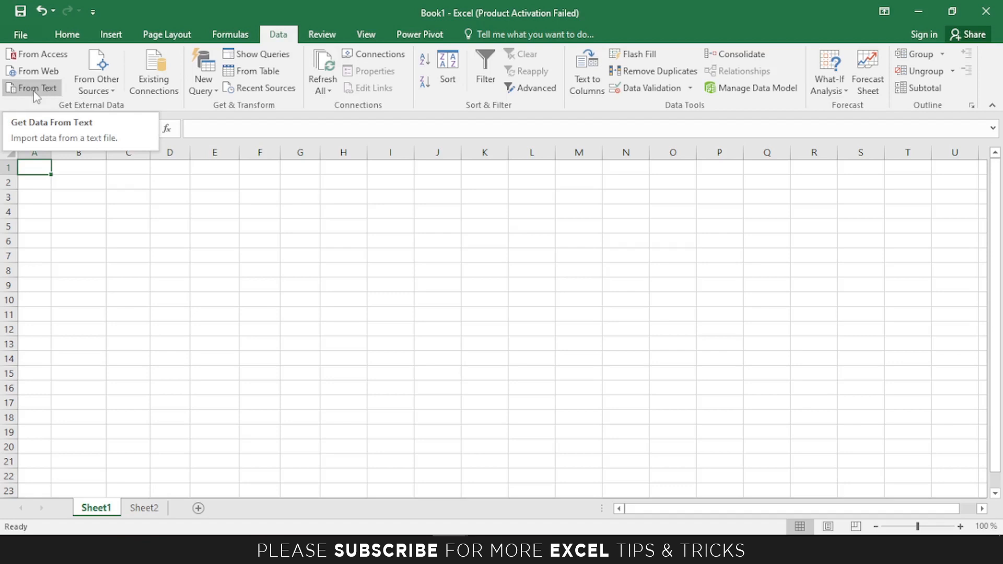
- Start a text import into Sheet1 using the etu text file from the Desktop folder
click(34, 88)
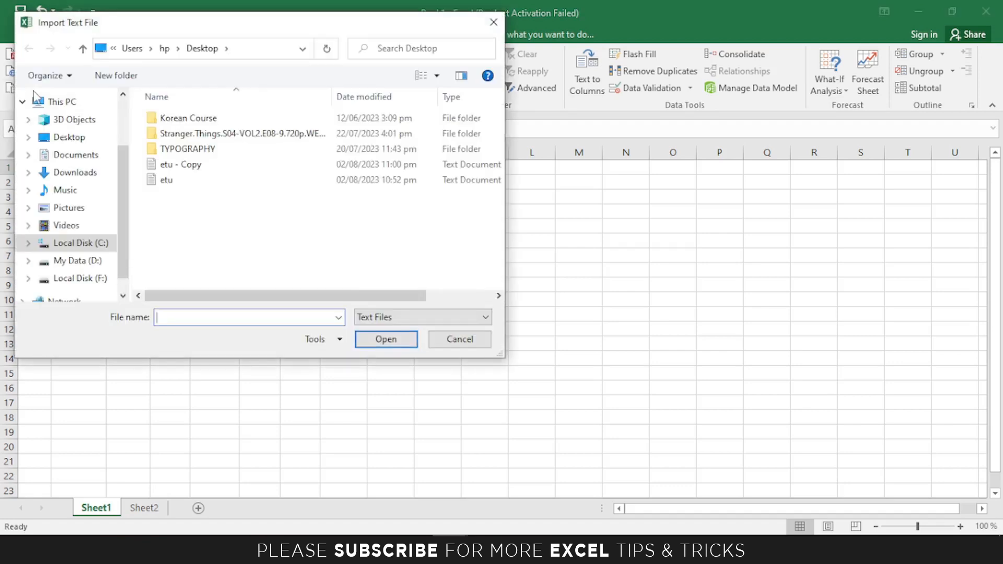
drag(98, 27, 97, 31)
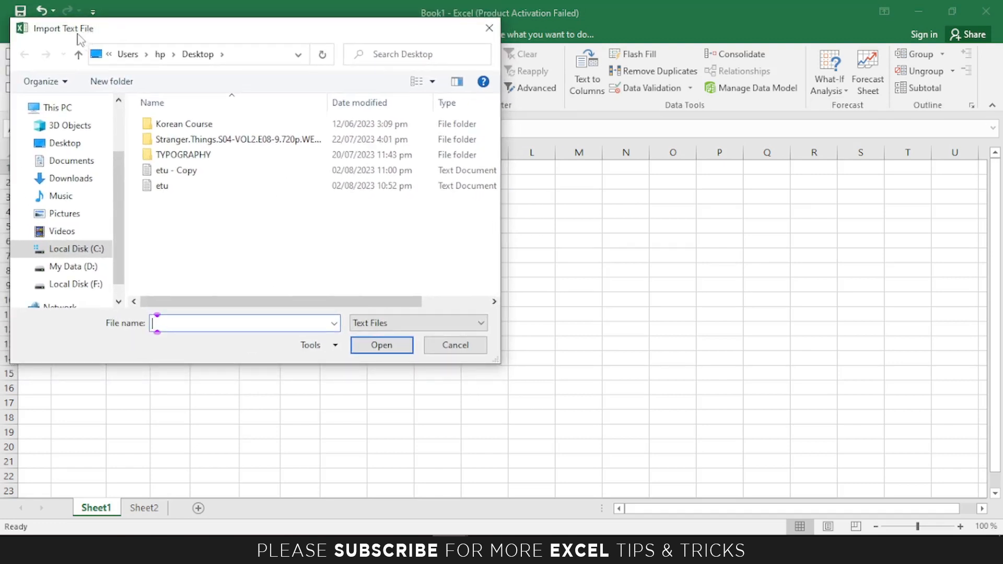
click(160, 187)
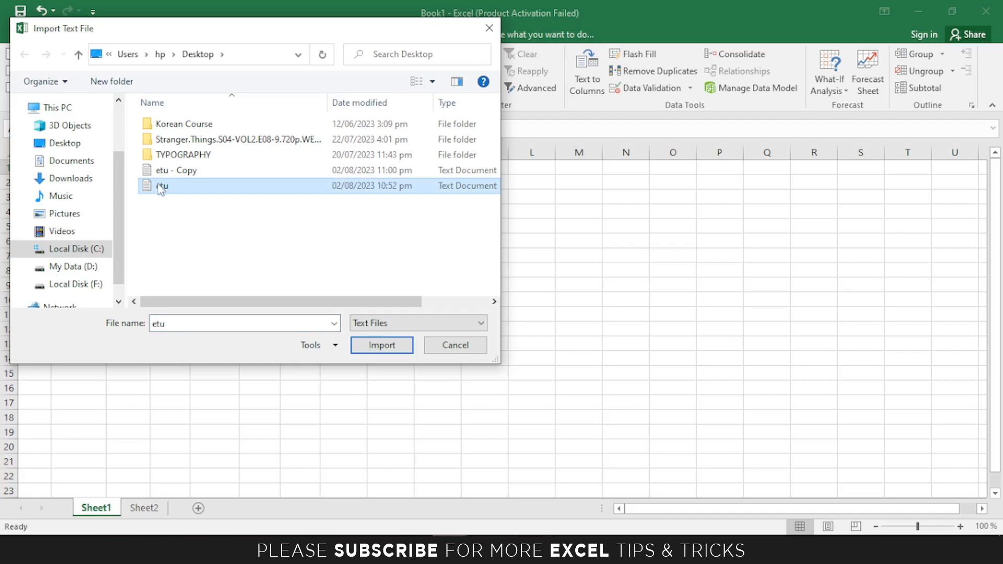
click(383, 349)
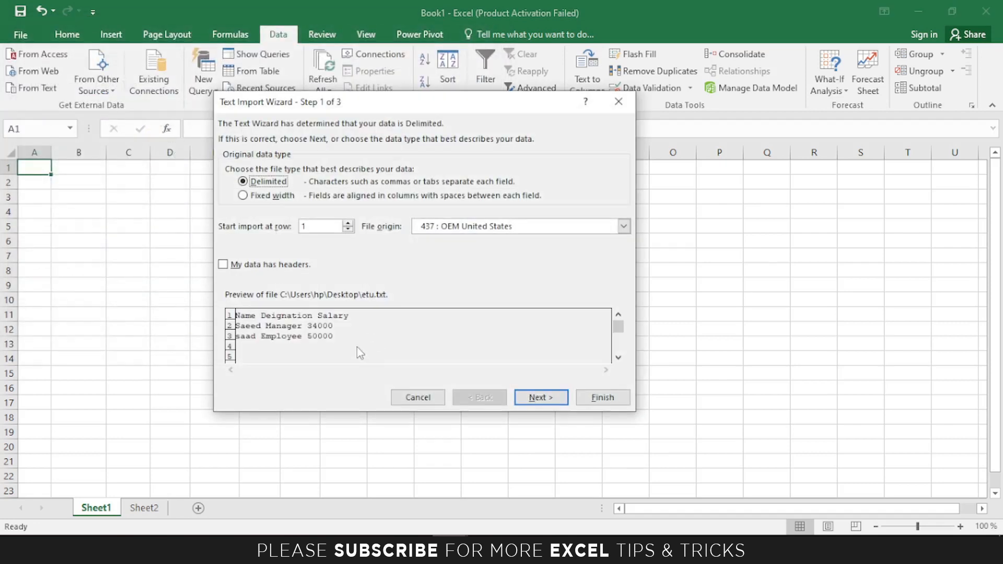
- Split the delimited text by spaces instead of tabs and place the imported data at cell A1 of the existing worksheet
drag(277, 106, 250, 91)
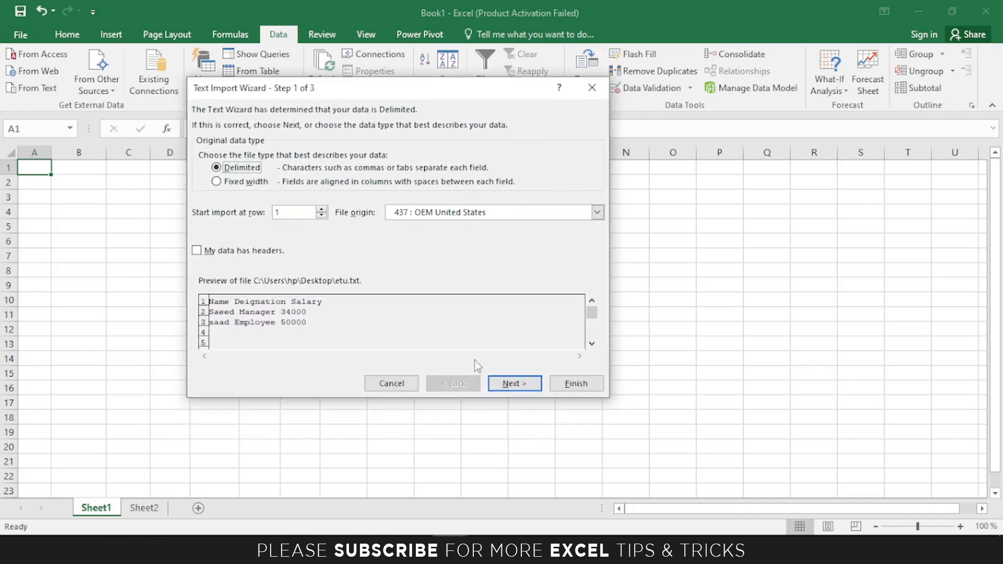
click(503, 386)
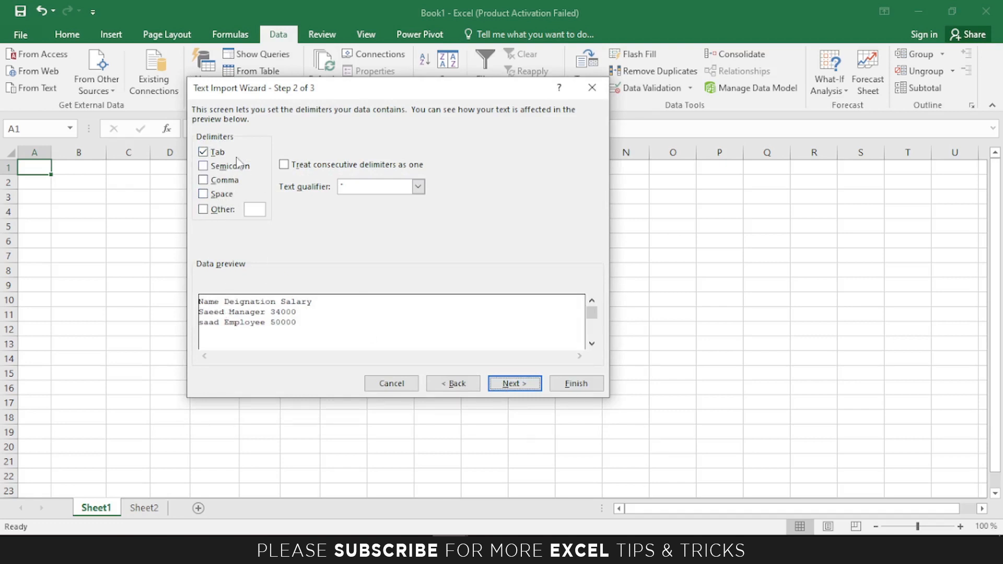
click(203, 153)
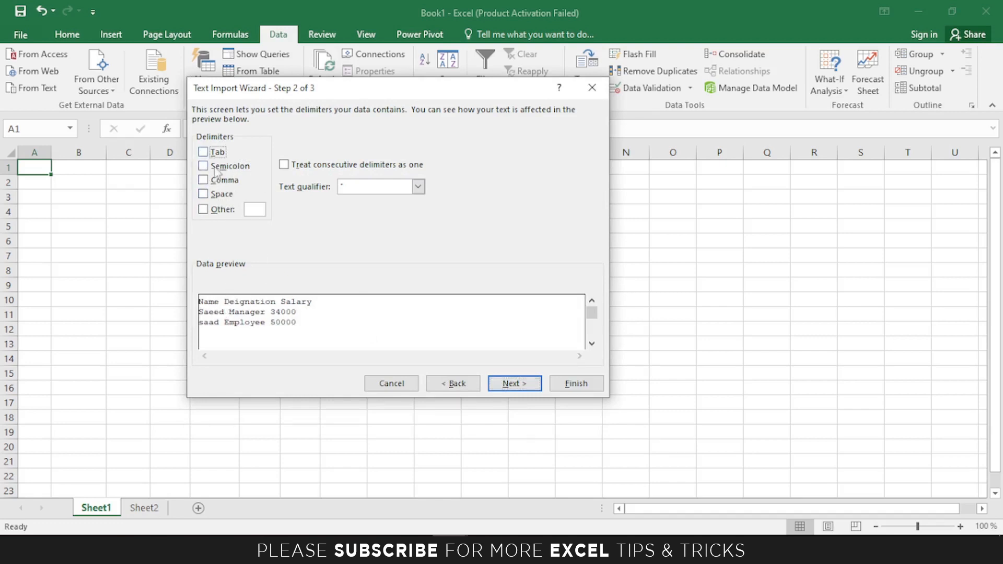
click(203, 195)
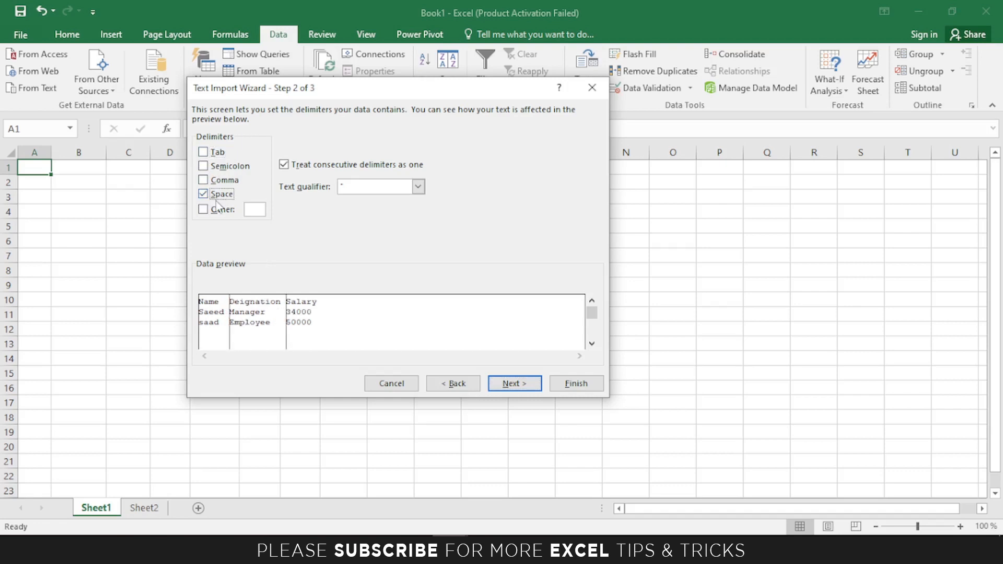
click(515, 385)
click(576, 384)
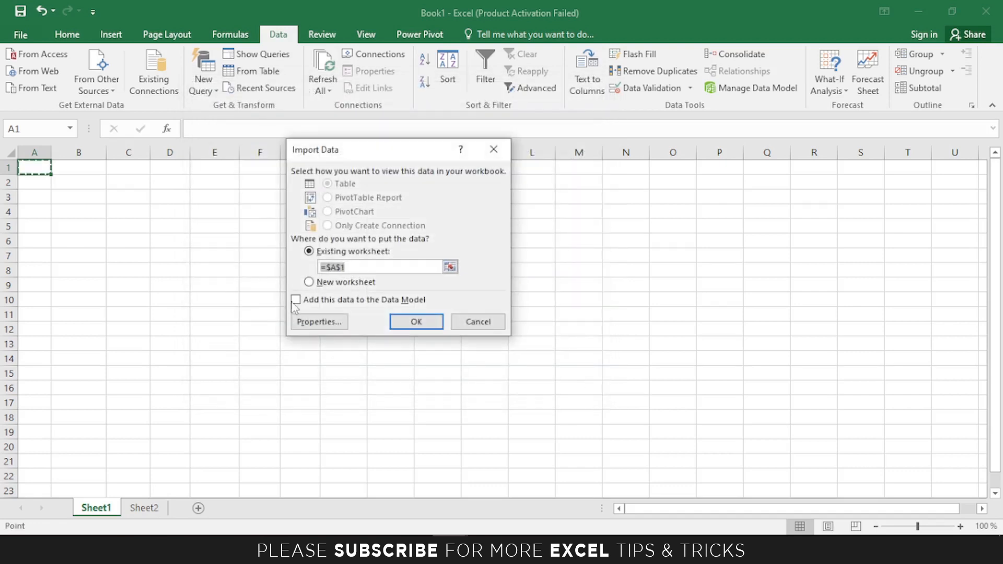
drag(322, 162, 301, 176)
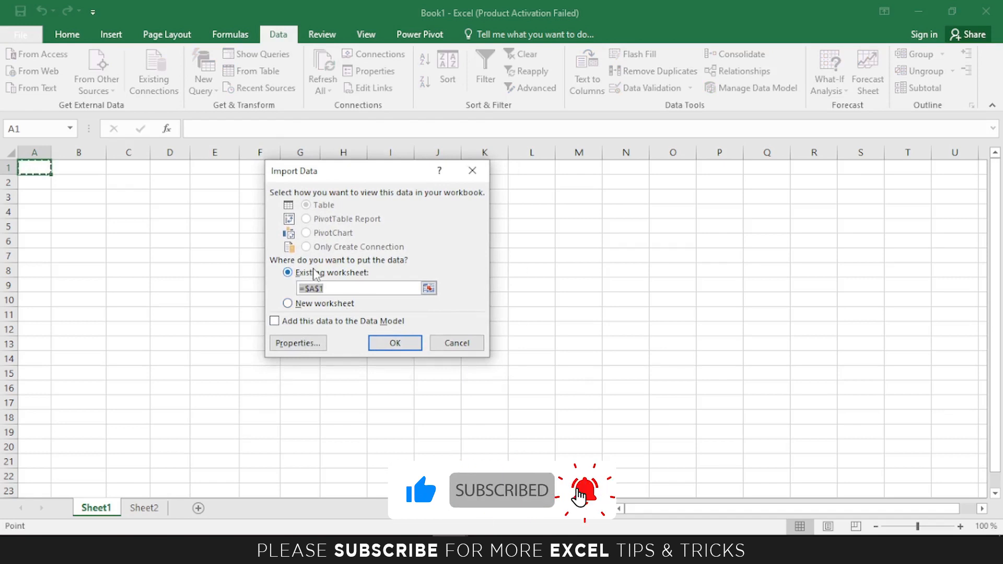
click(396, 343)
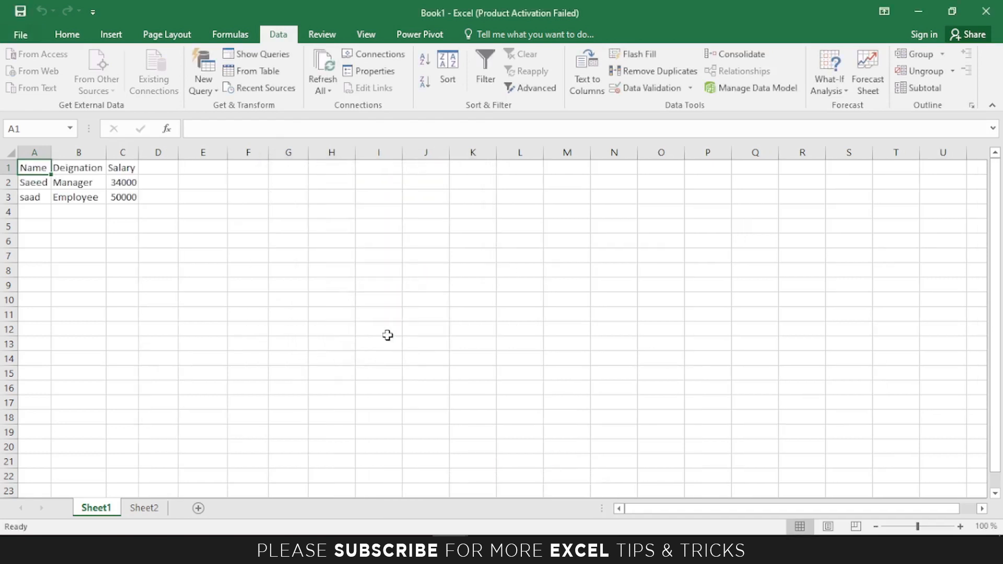
- Delete the imported data in A1:C3 together with its associated query
drag(45, 168, 112, 194)
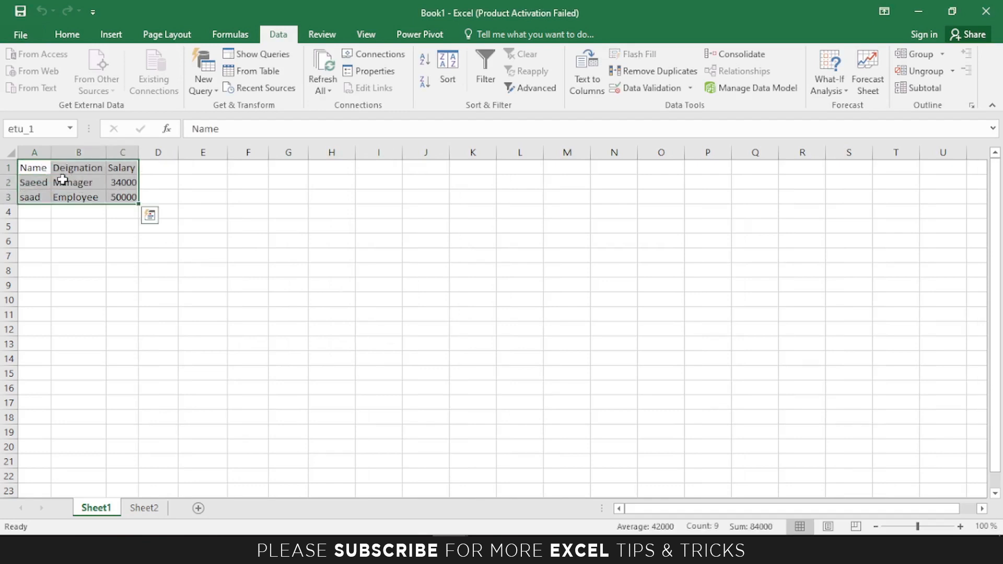
key(Delete)
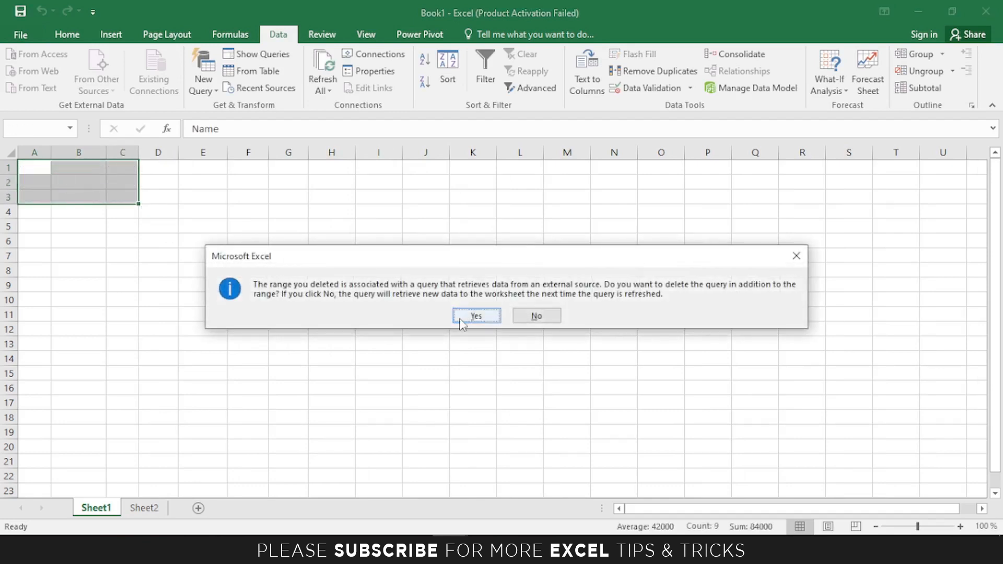
click(461, 318)
click(27, 165)
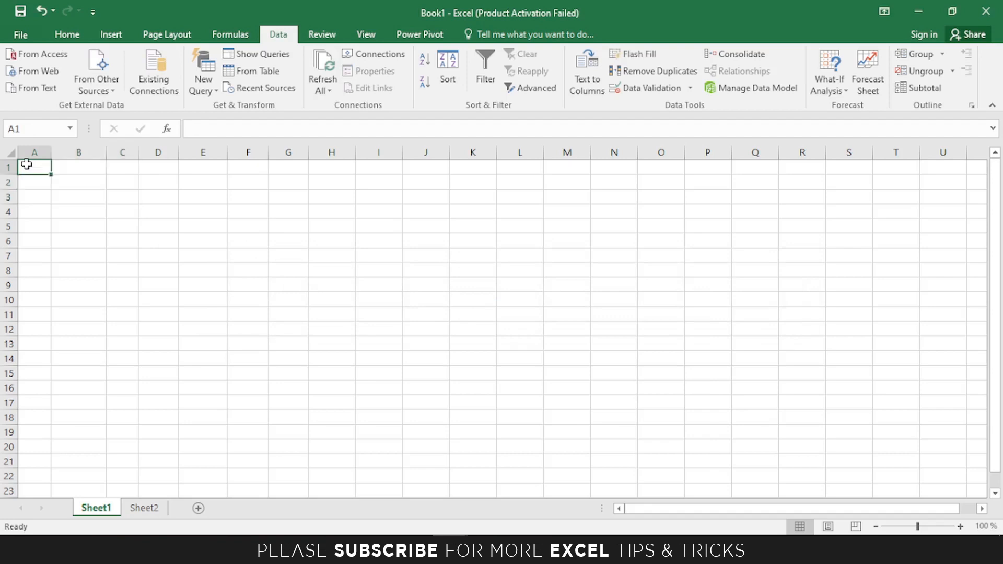
- Try to load the default web address in a new web query for cell A1
click(42, 72)
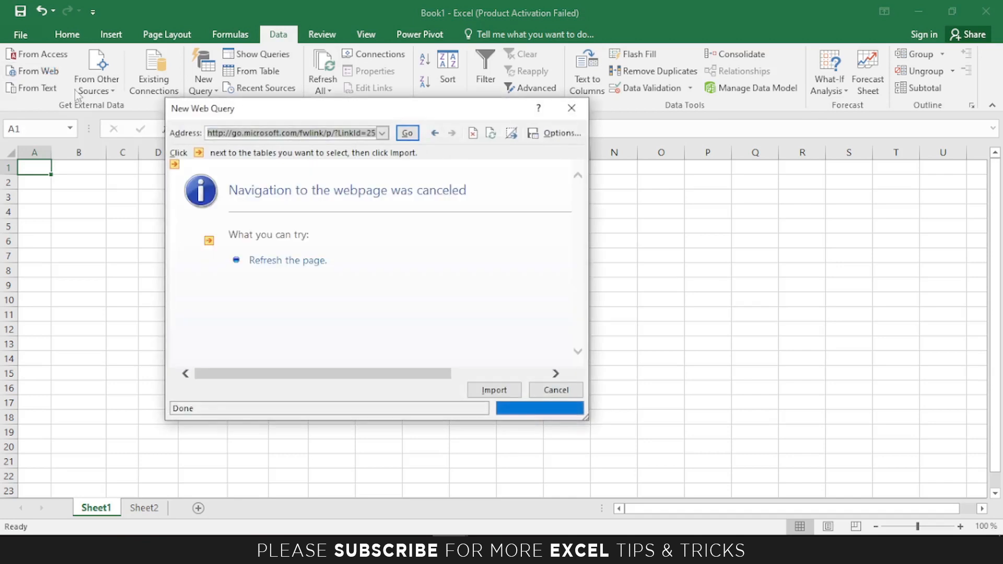
drag(311, 121, 391, 132)
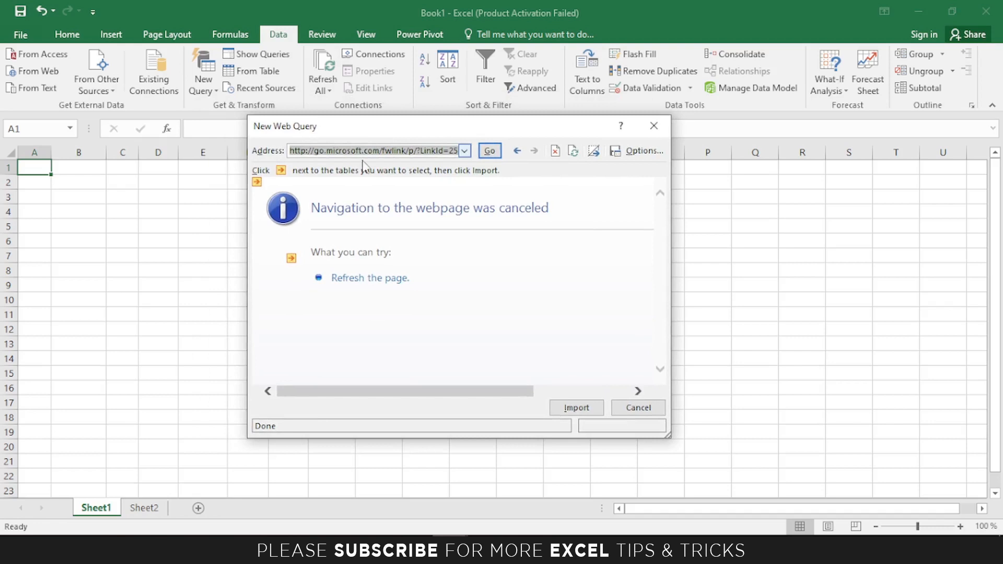
click(490, 150)
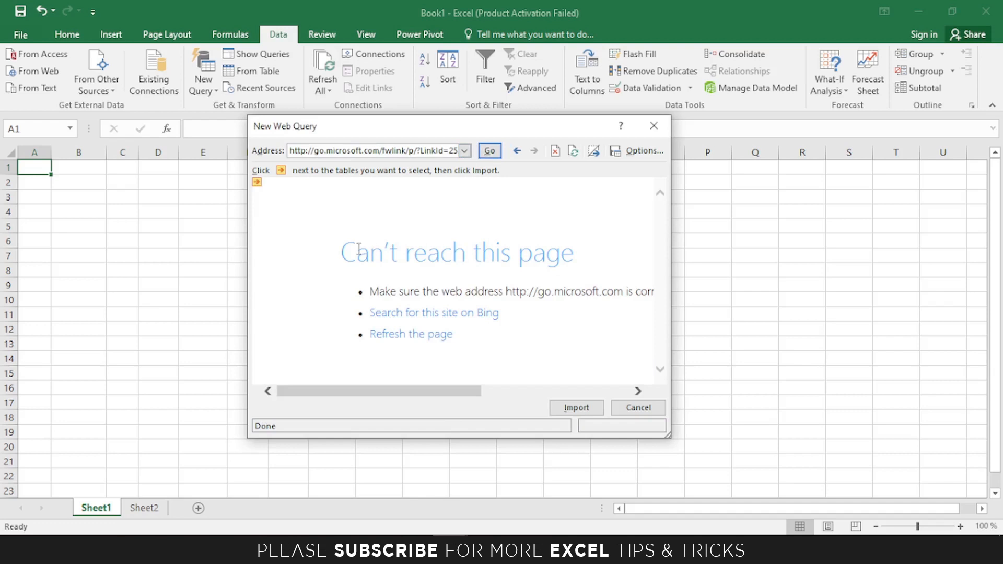
drag(342, 249, 567, 257)
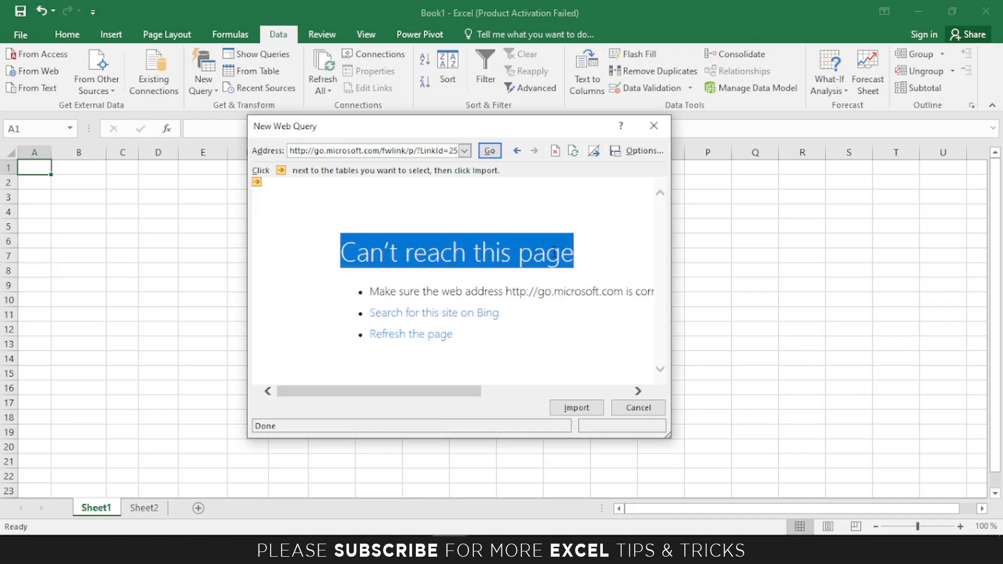
click(597, 260)
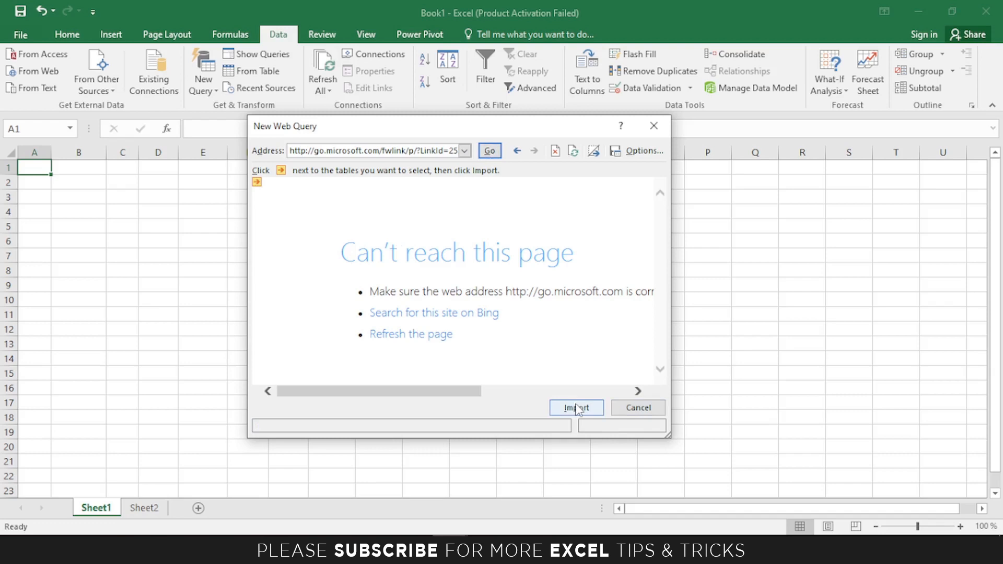
click(639, 407)
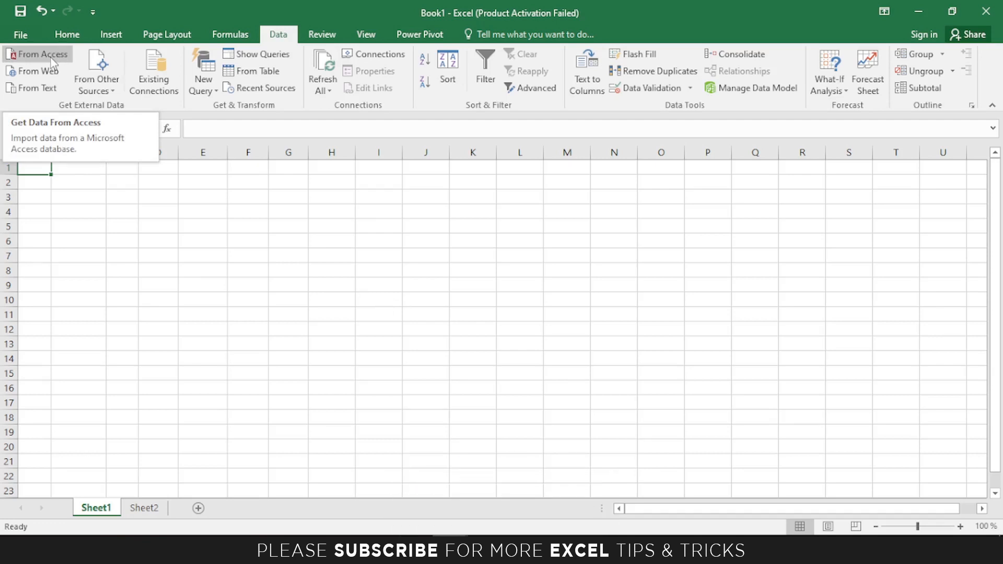
click(96, 89)
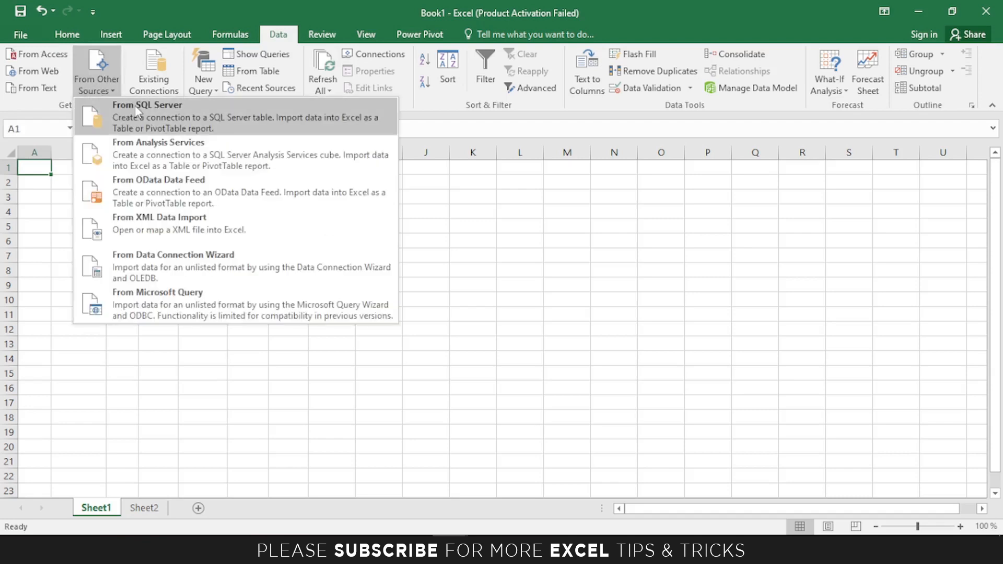
click(171, 381)
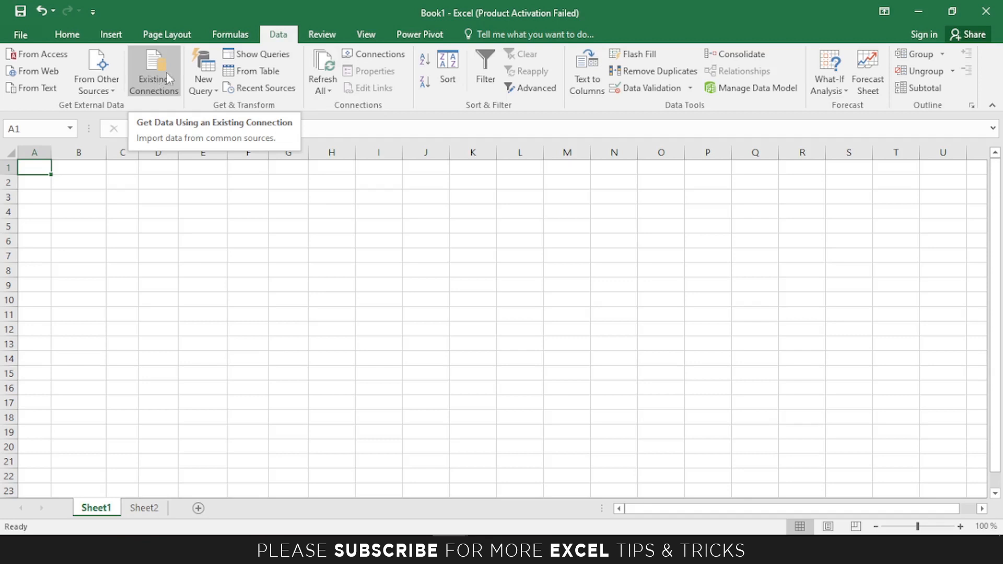
- Browse beyond the existing connections and open the Book1 workbook on the Desktop as the data source
click(153, 77)
drag(422, 109, 369, 93)
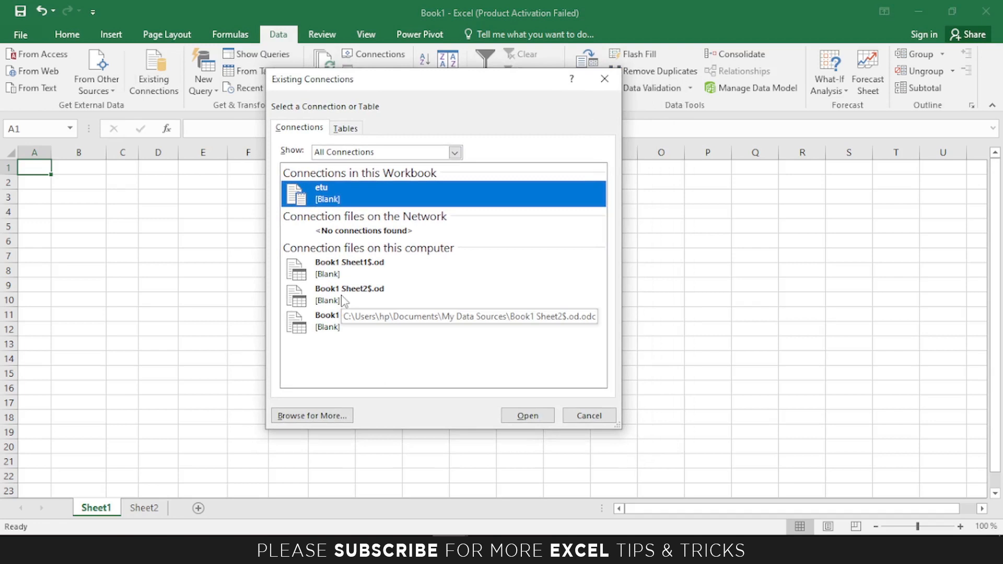
click(320, 416)
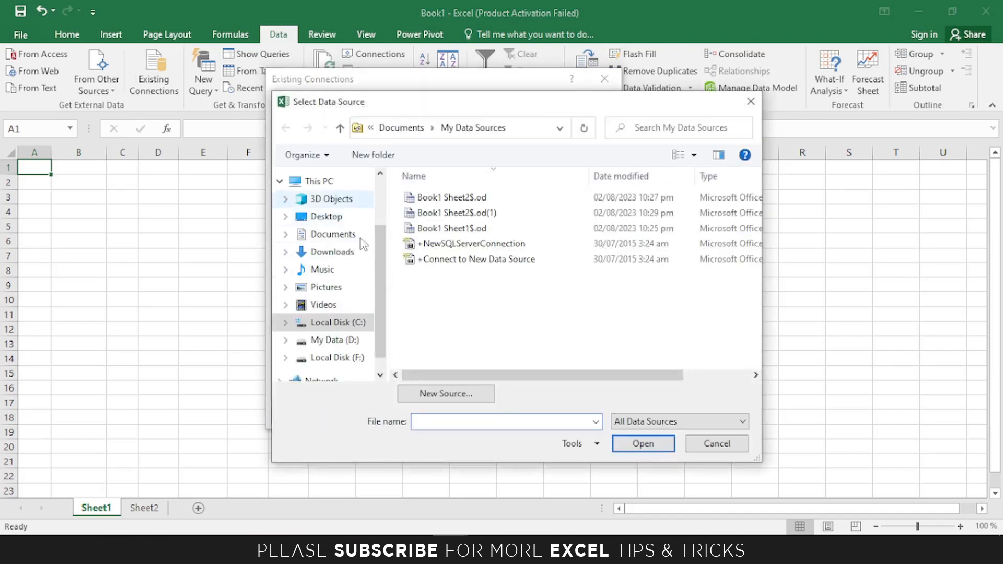
click(325, 219)
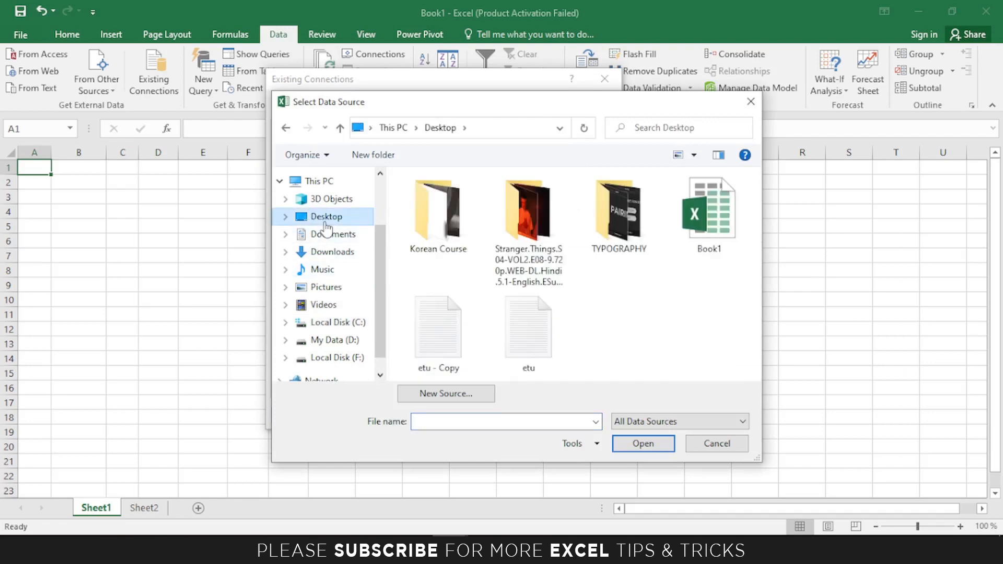
click(707, 224)
click(657, 440)
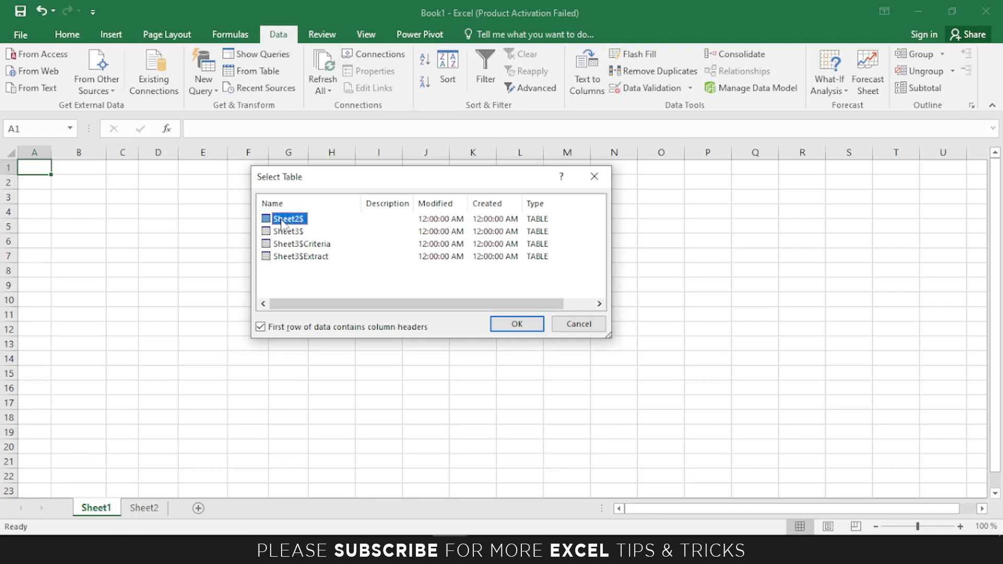
- Import the Sheet2$ source data as a table at cell A1 of the existing worksheet, with the first row as column headers
click(516, 324)
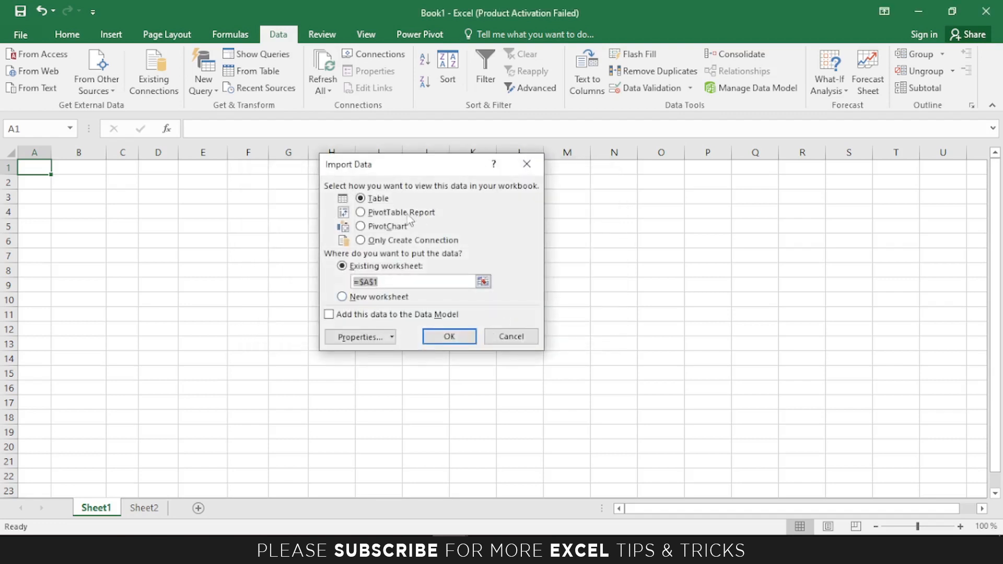
drag(380, 167, 339, 161)
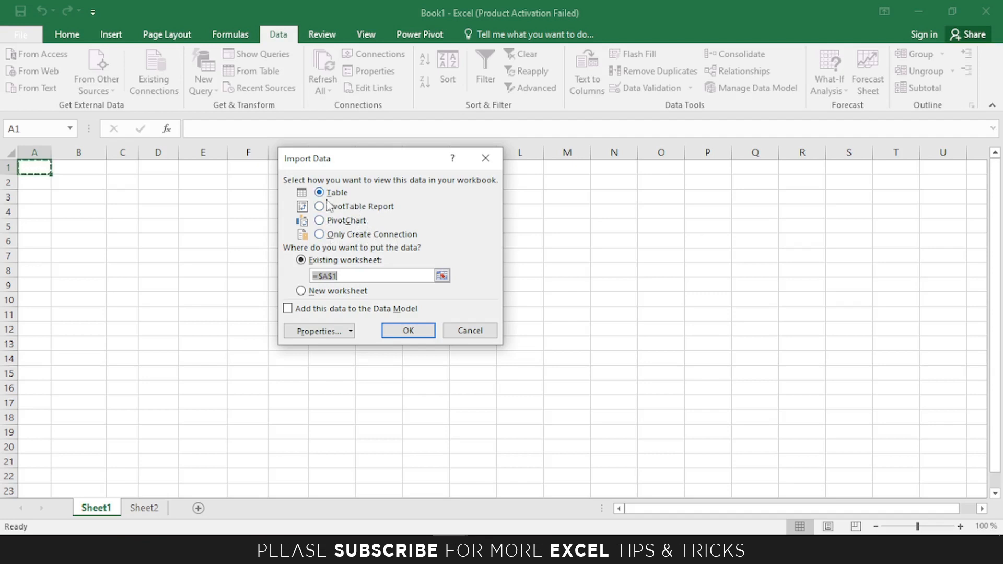
click(408, 329)
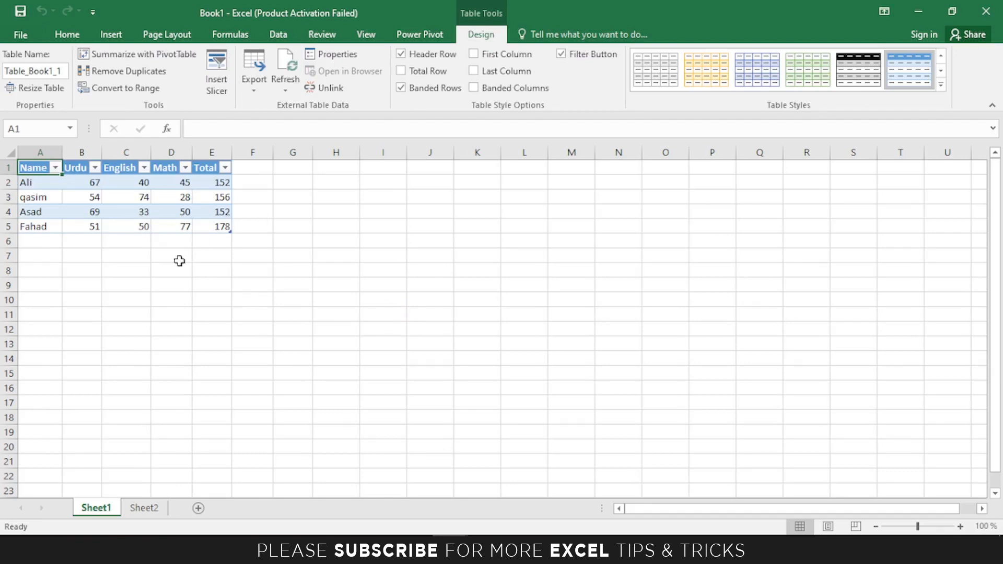
- Switch to the source Book1 workbook and replace the student's name in cell A3 of Sheet2 with a different name
click(452, 553)
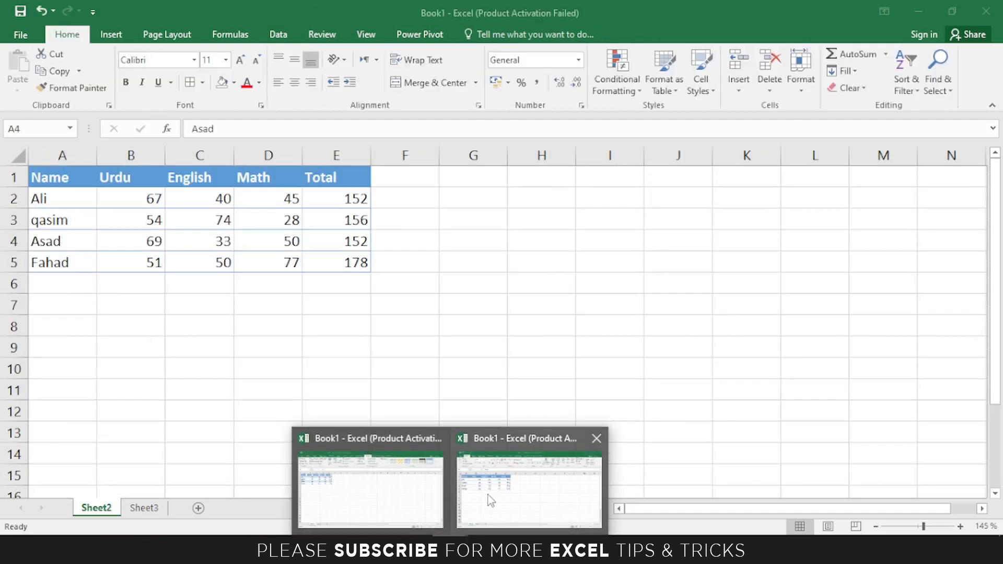
click(488, 494)
click(69, 215)
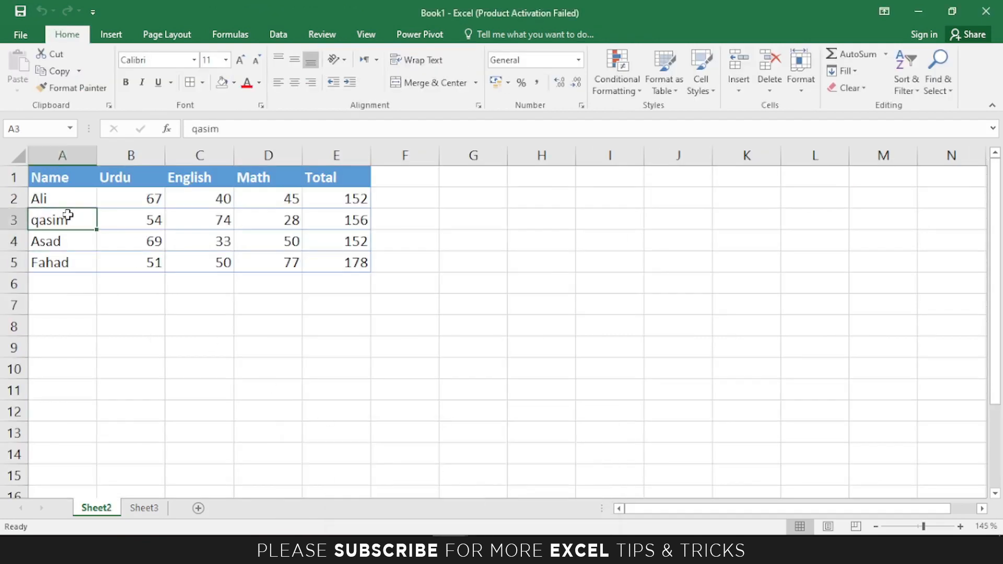
text(Ahmad)
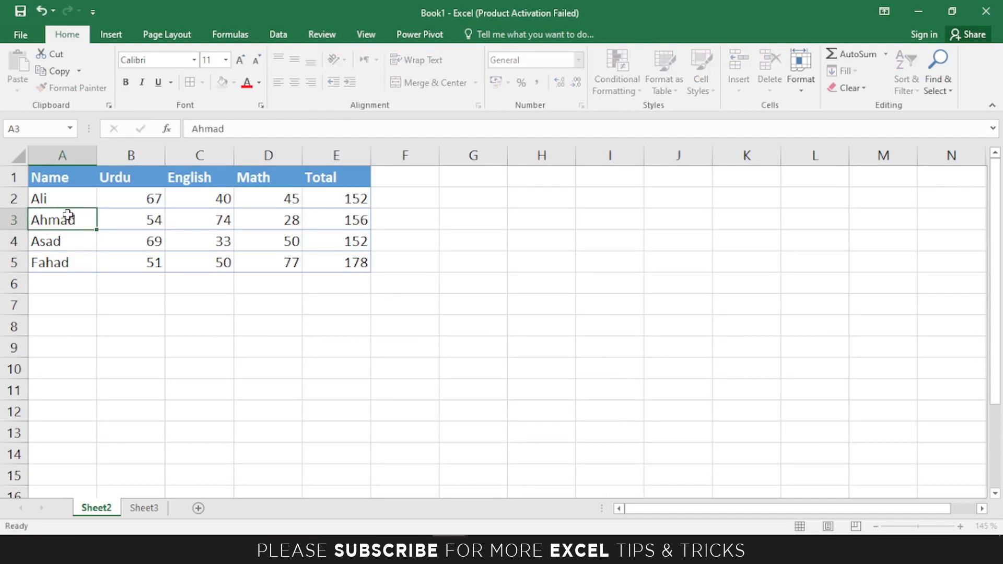
key(Return)
- Switch back to the importing workbook and refresh the imported table on Sheet1 from its source
mouse_move(455, 530)
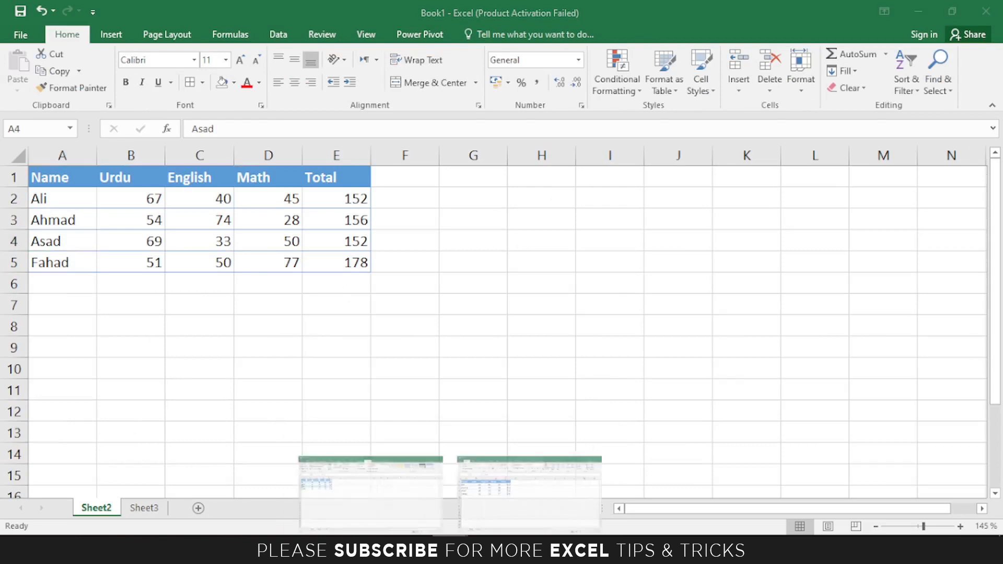
click(389, 494)
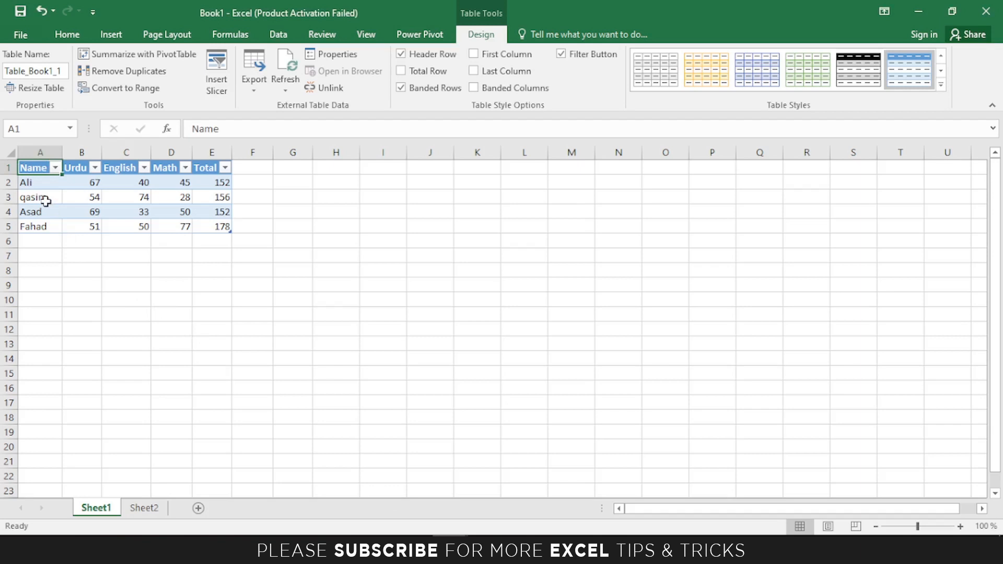
click(46, 201)
drag(166, 225, 214, 230)
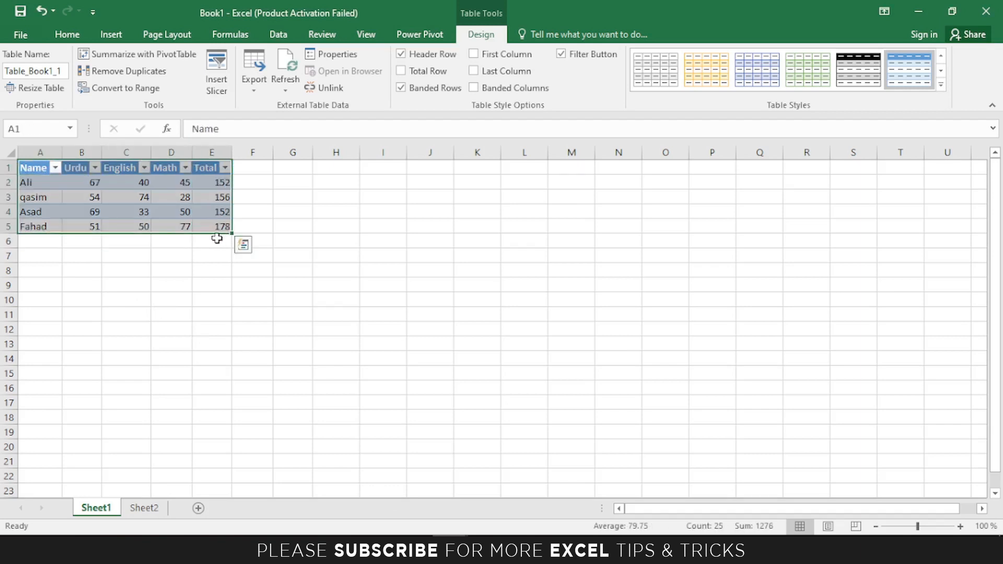
click(276, 35)
click(323, 91)
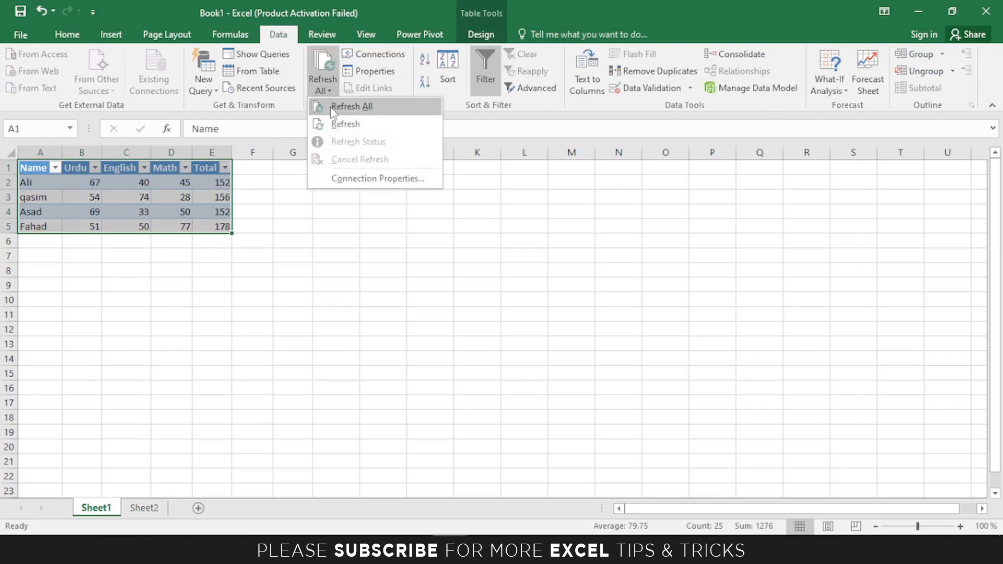
click(337, 125)
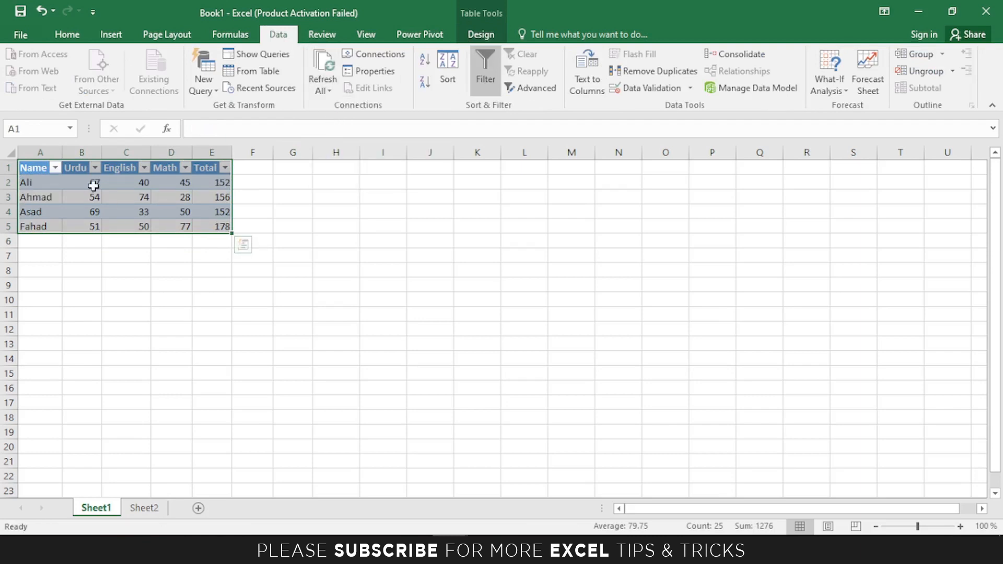
click(27, 197)
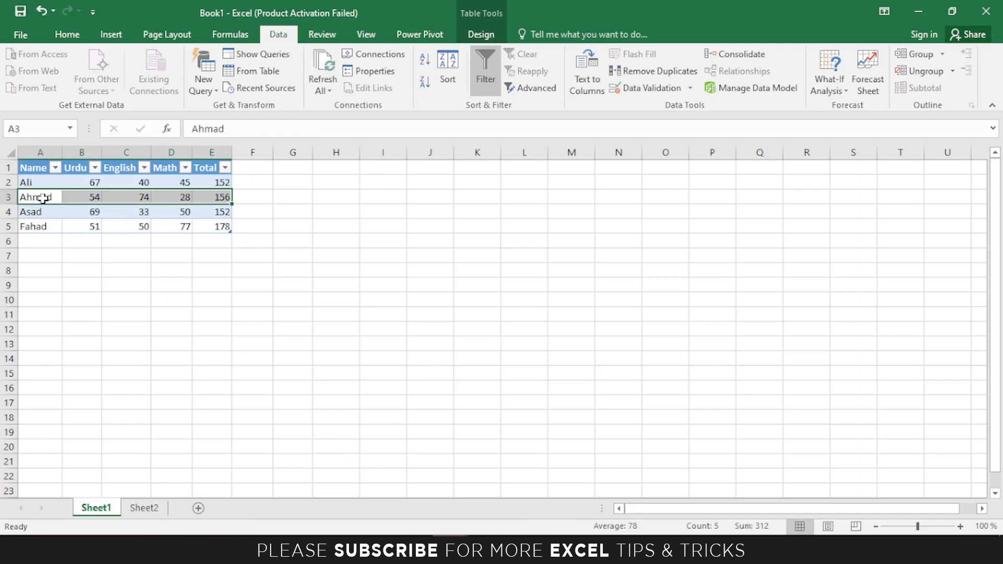
click(140, 250)
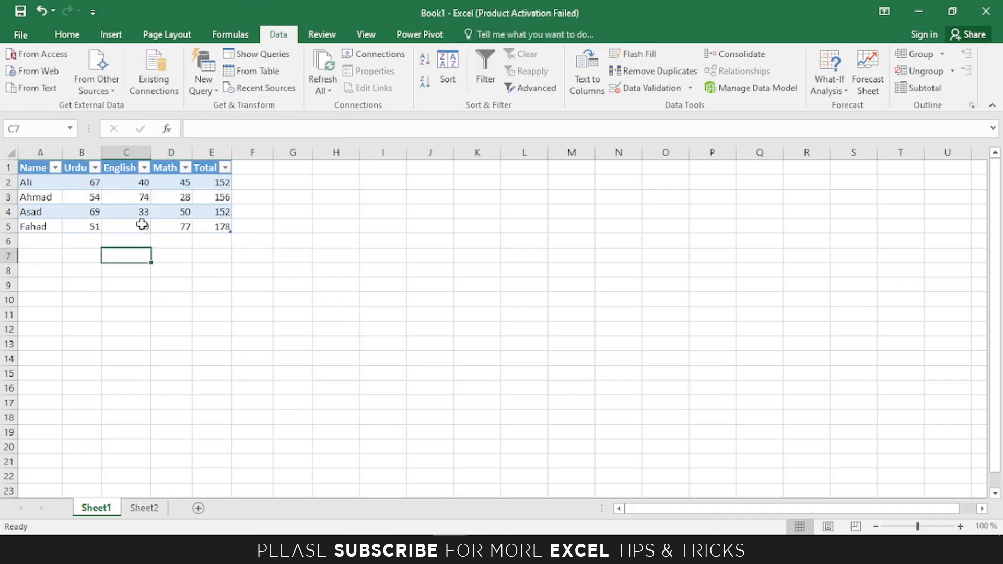
- Examine the workbook connections and the external data properties of the imported table on Sheet1, keeping the settings as they are
drag(35, 167, 215, 222)
click(375, 56)
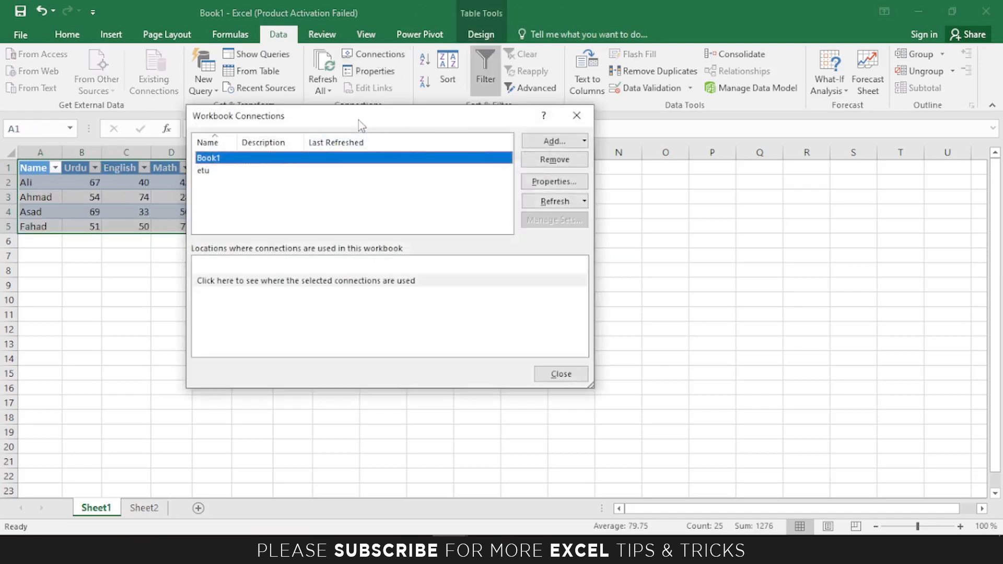
drag(358, 120, 448, 121)
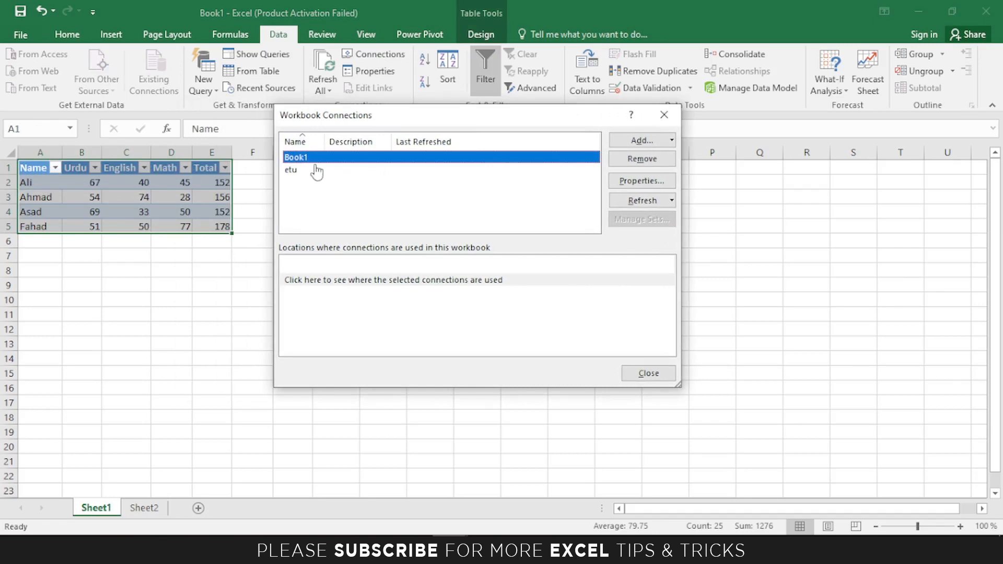
click(664, 115)
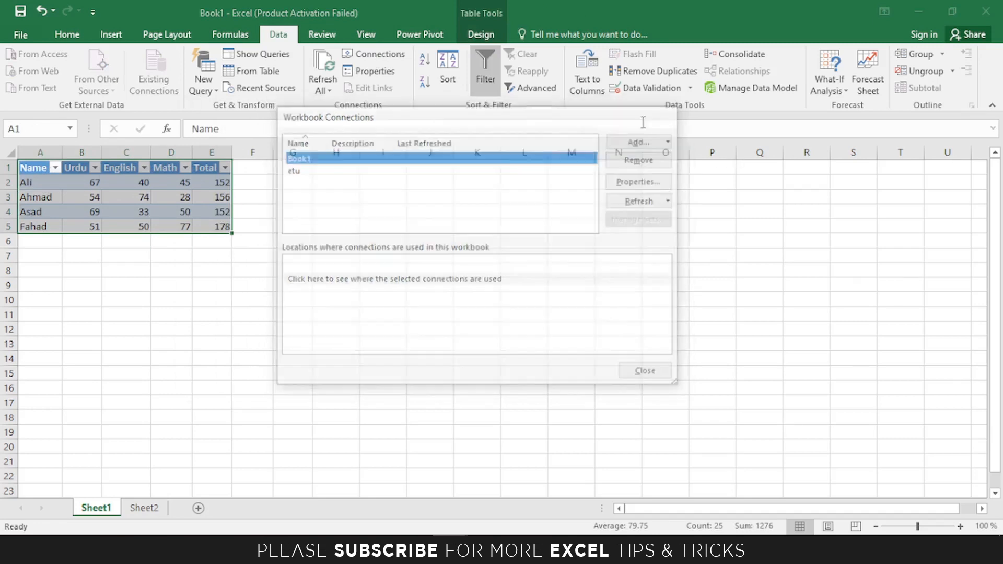
click(372, 72)
drag(403, 155, 363, 118)
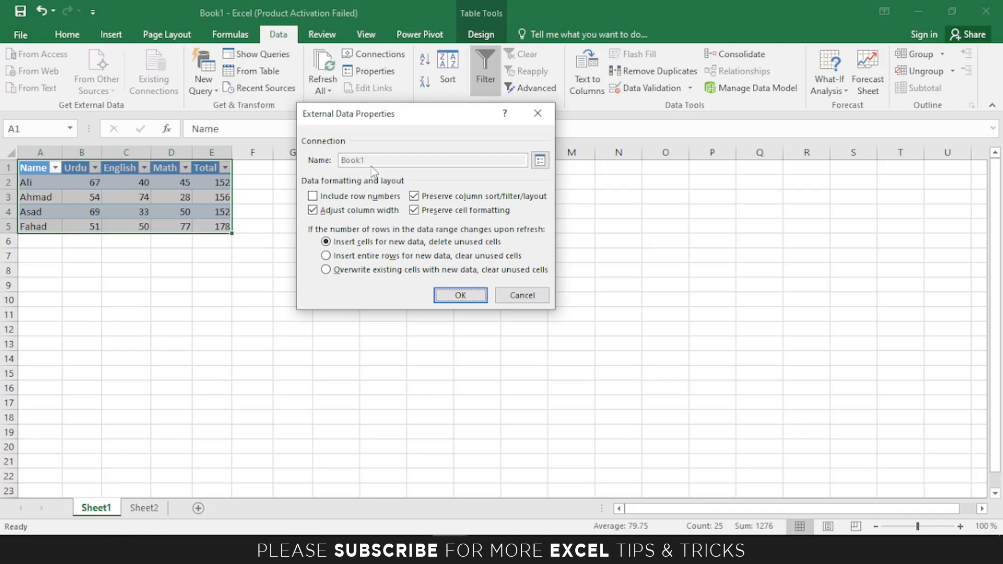
click(477, 297)
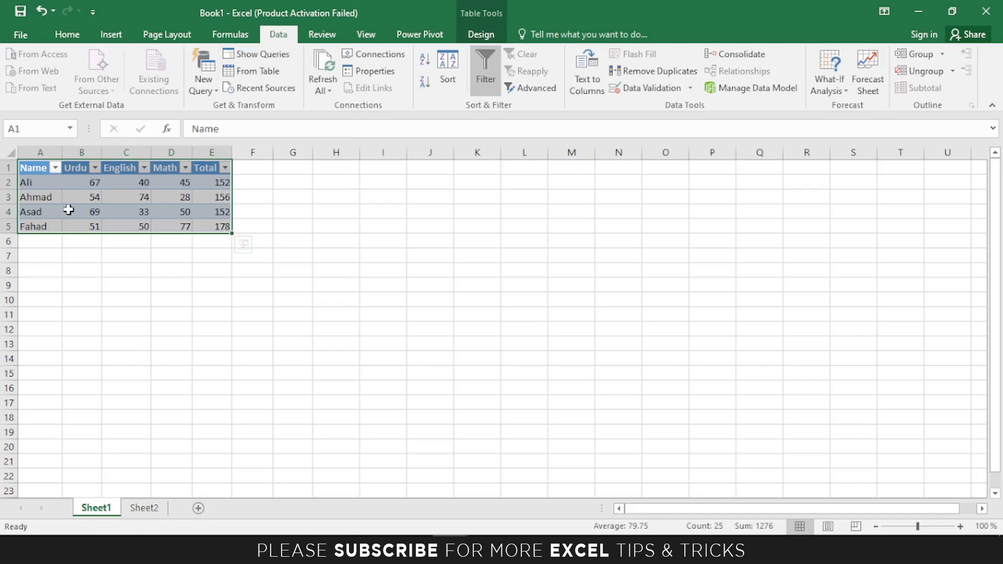
- Delete the imported table from Sheet1 together with its associated external data query
key(Delete)
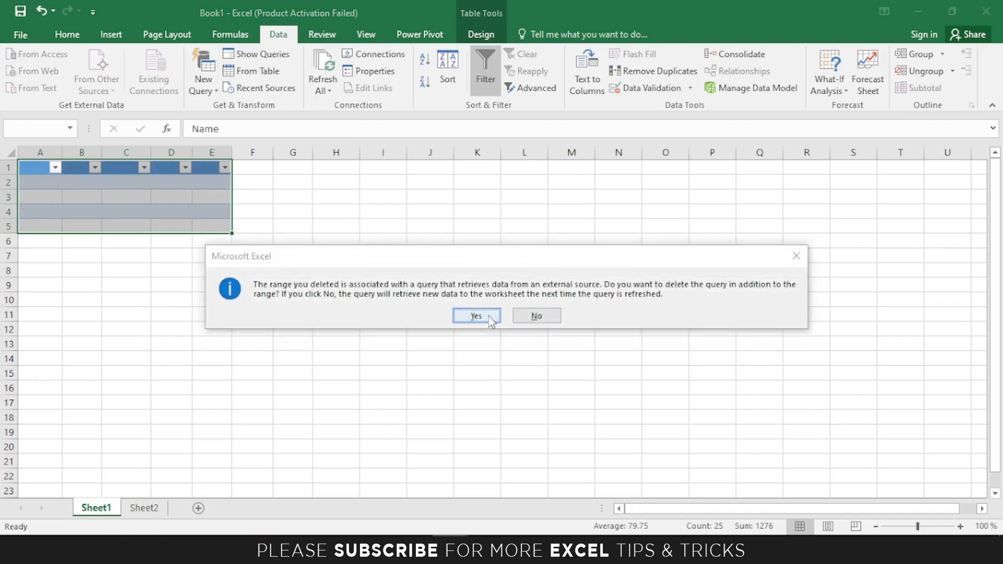
click(475, 315)
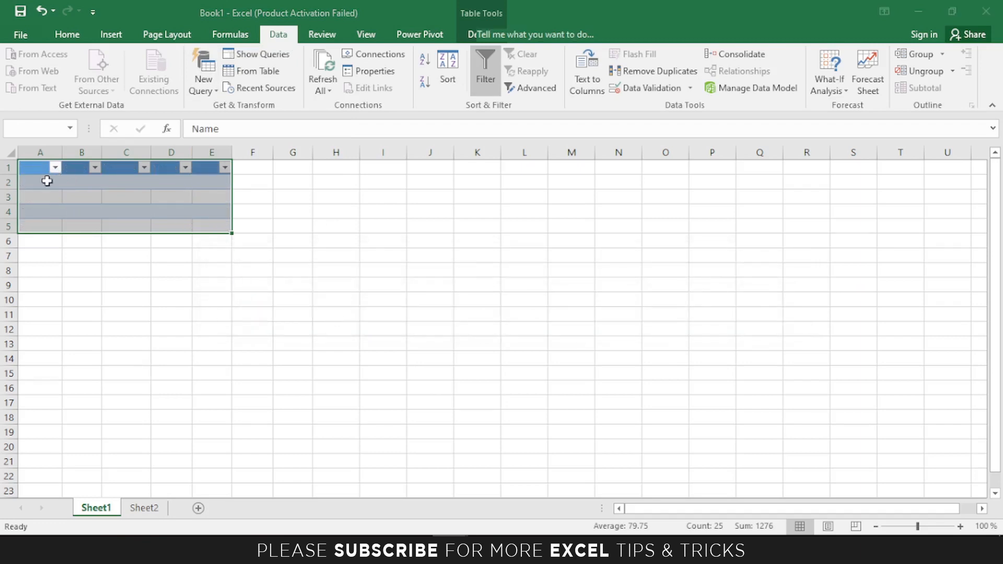
- Load the Desktop text file etu - Copy through a new CSV file query with comma delimiter, and preview the loaded query's details
click(200, 89)
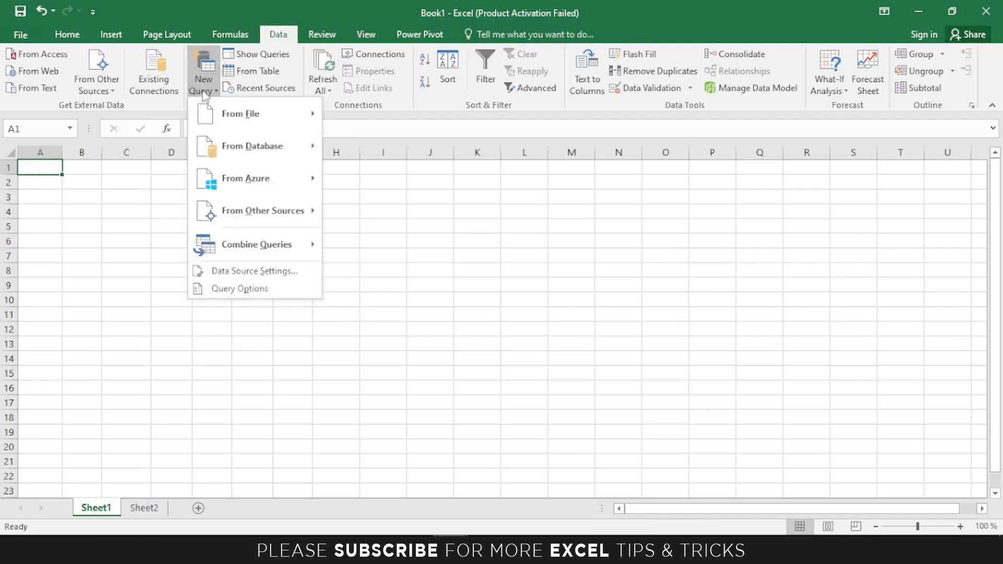
mouse_move(230, 111)
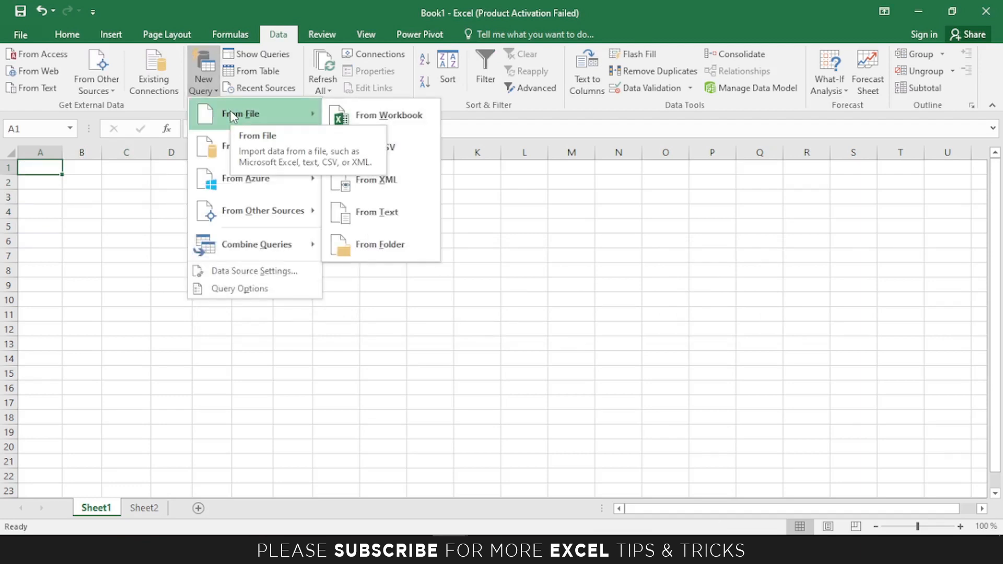
click(387, 148)
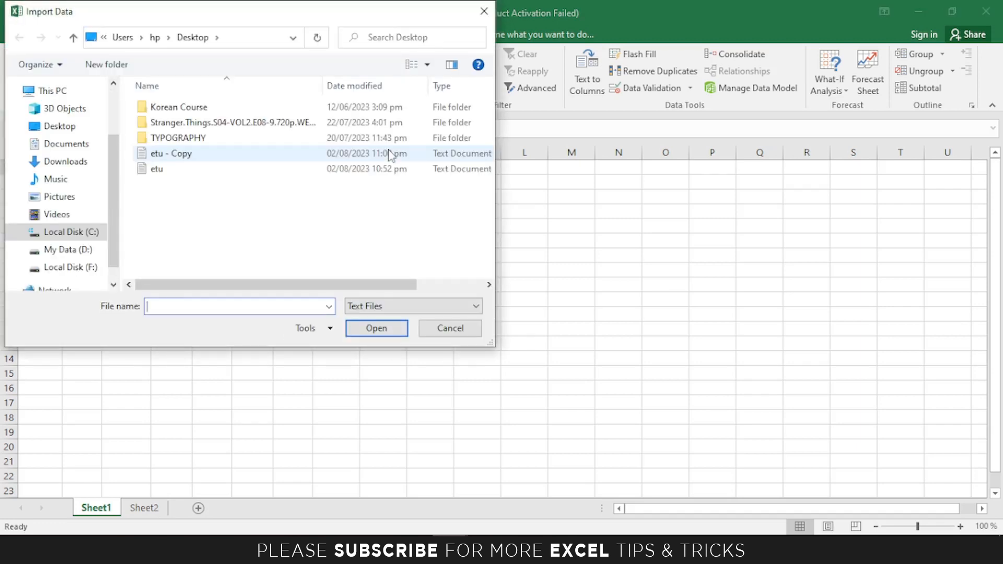
click(145, 154)
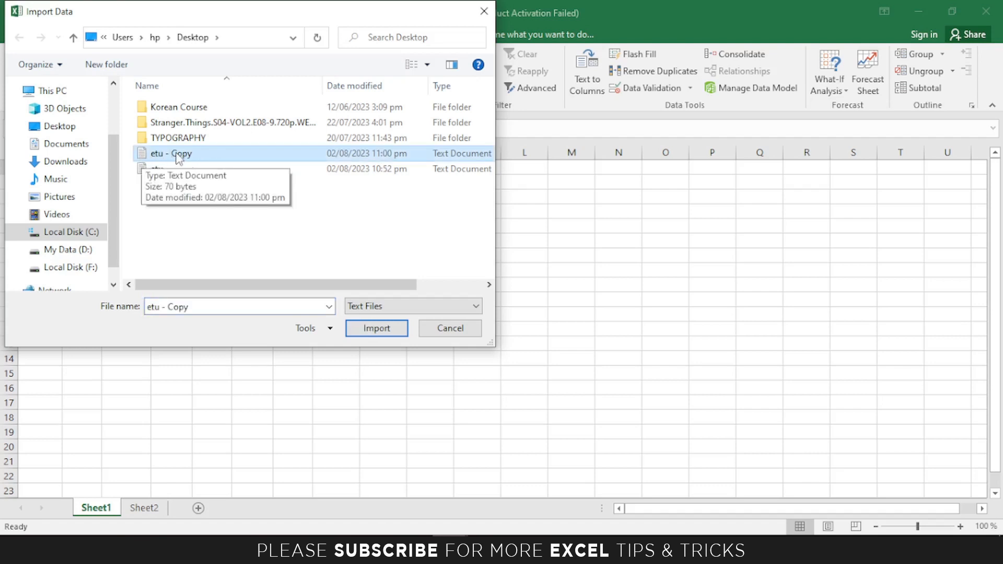
click(381, 330)
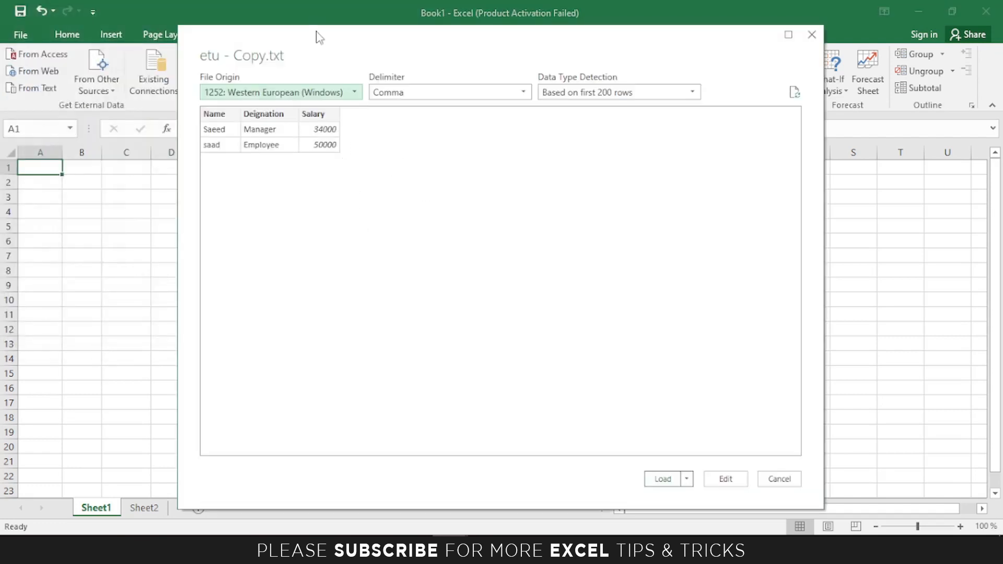
drag(318, 36, 306, 22)
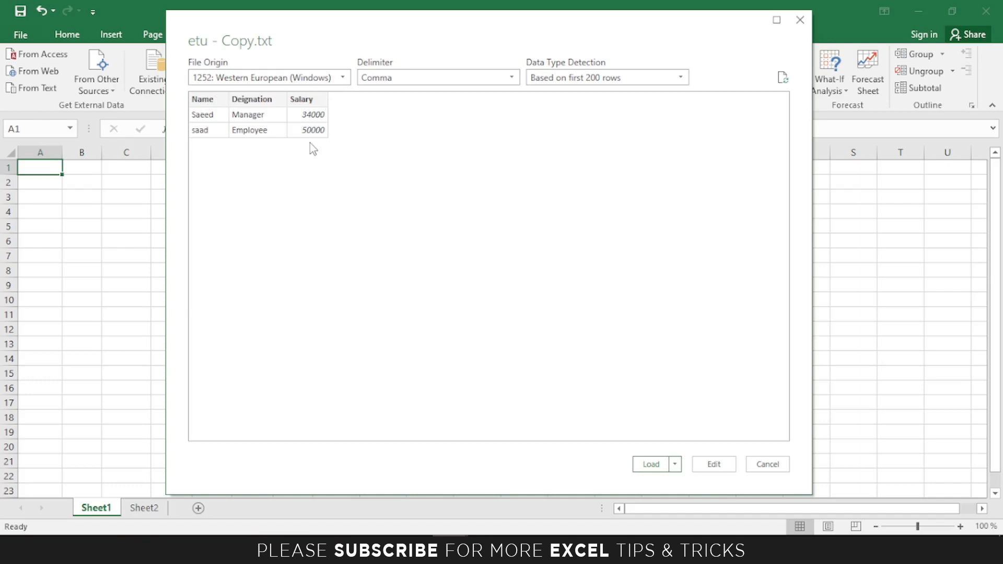
click(651, 464)
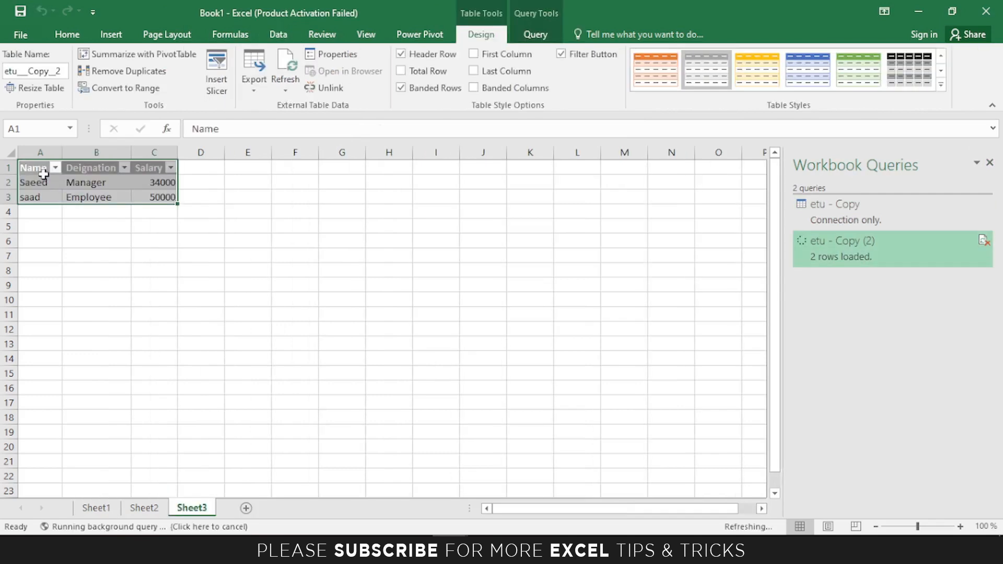
click(121, 214)
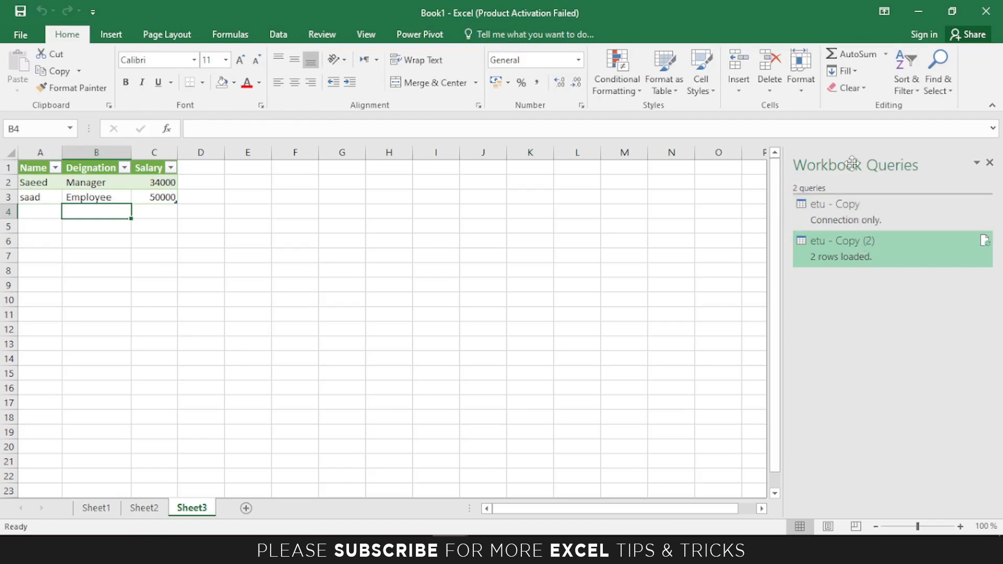
mouse_move(829, 262)
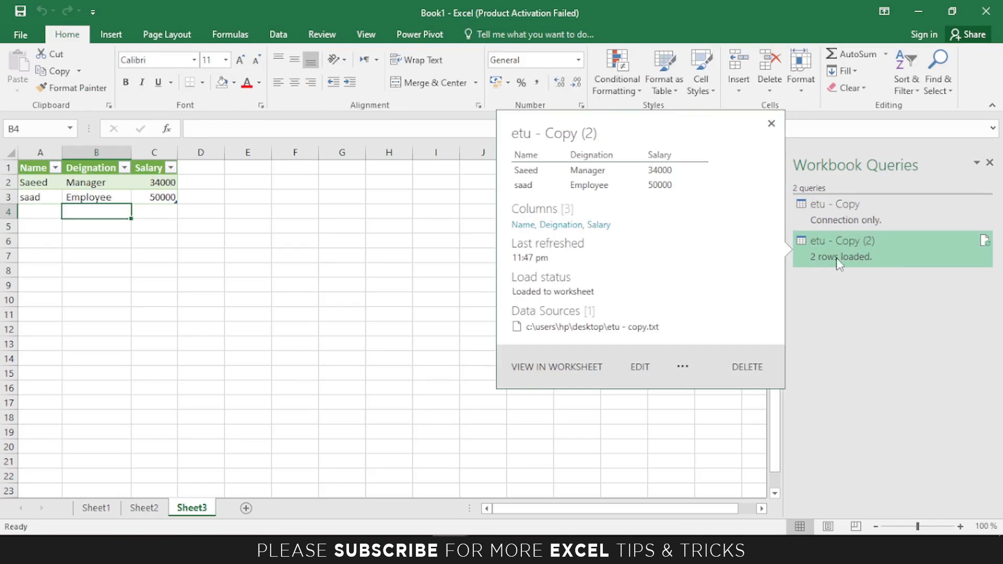
click(436, 226)
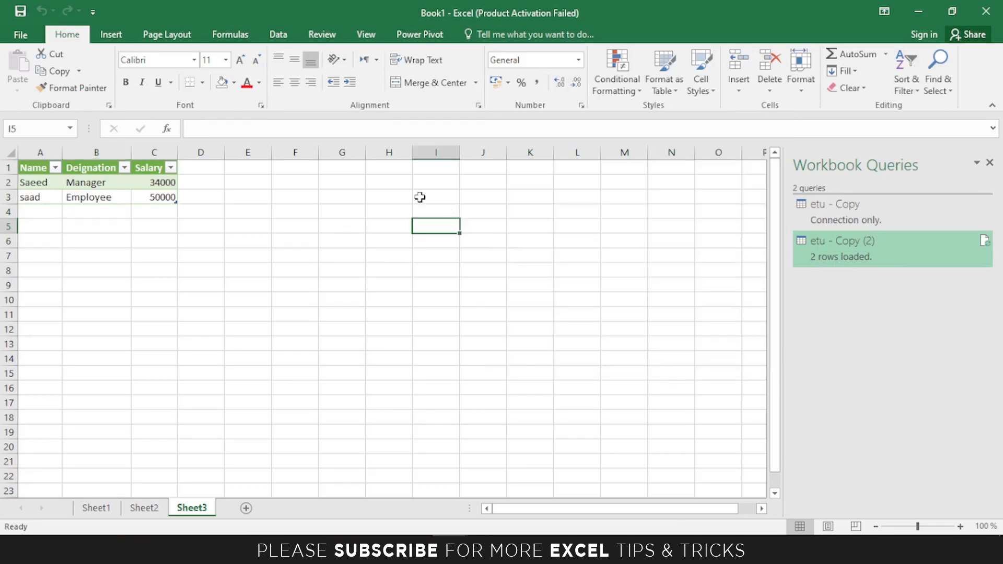
- Open the Sheet3 table in the Power Query Editor, remove the Salary column and keep the changes on closing
click(277, 34)
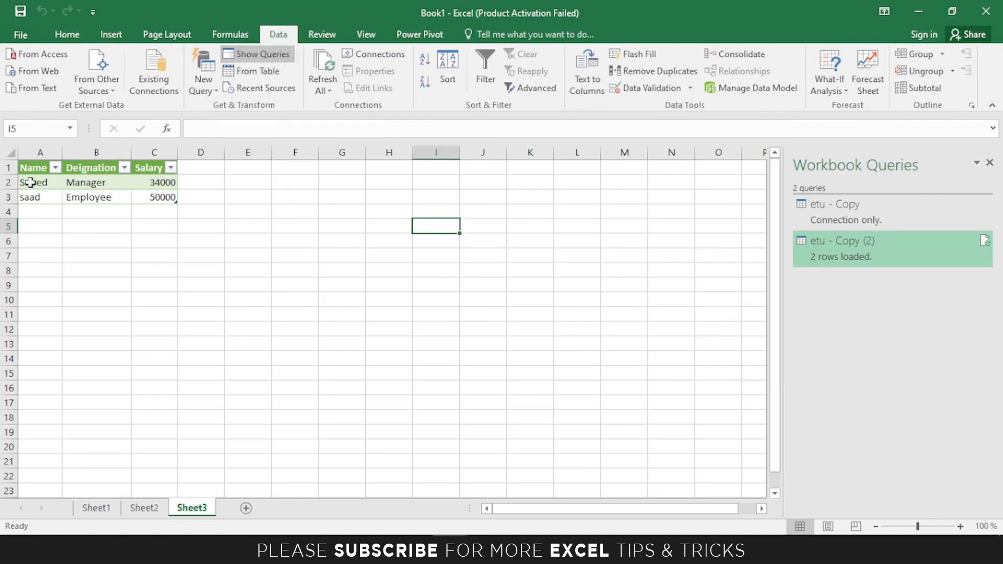
drag(35, 170, 154, 197)
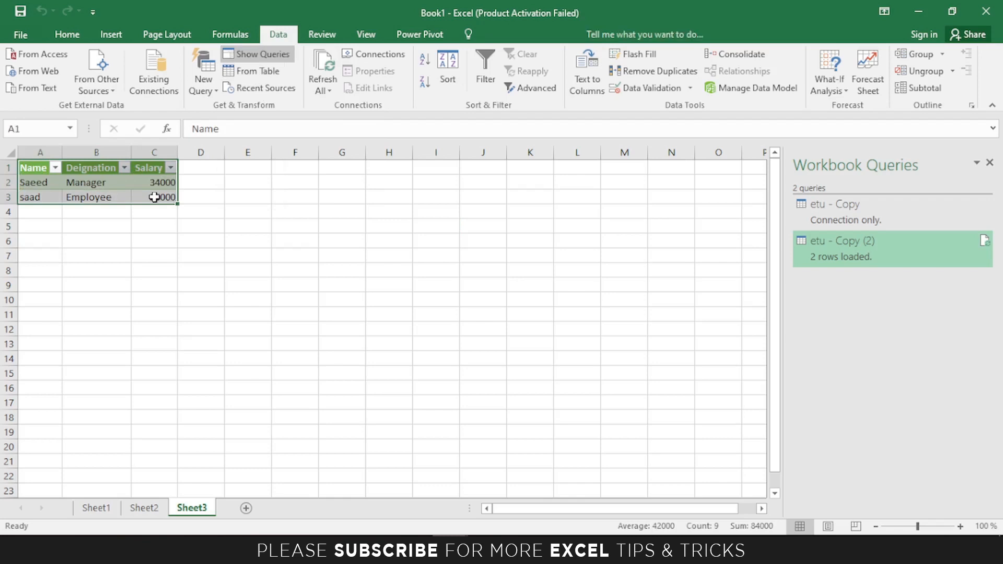
click(260, 72)
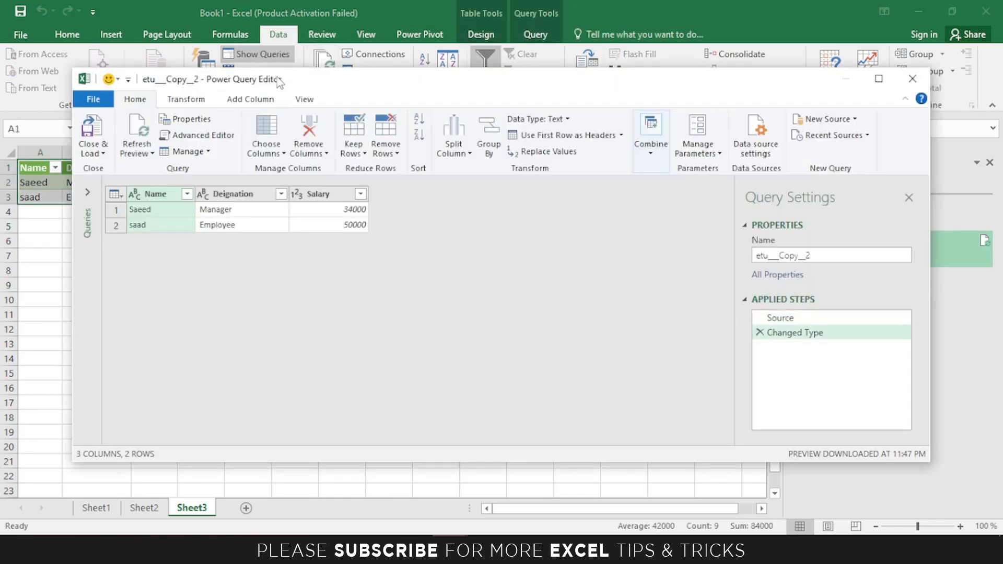
drag(276, 86, 223, 65)
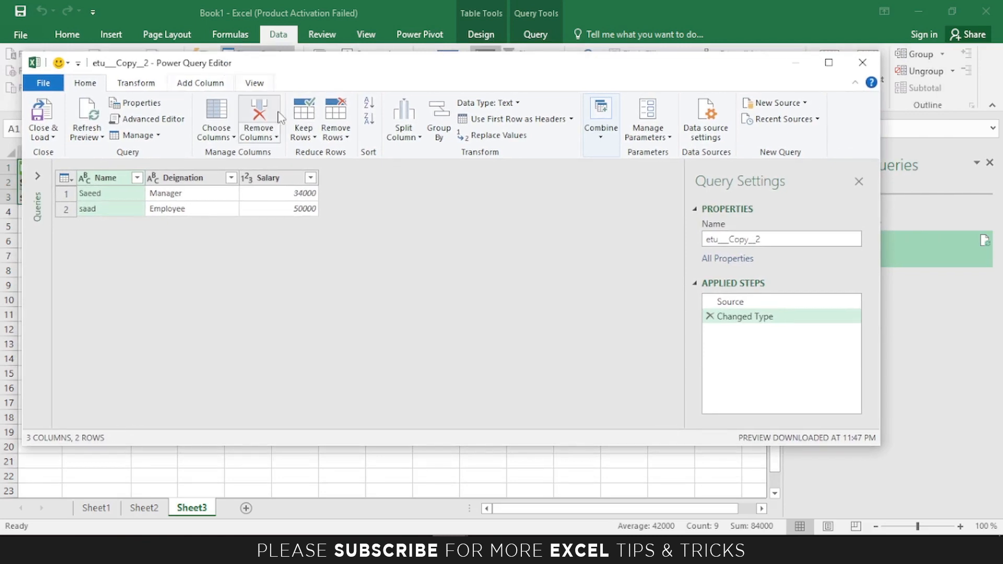
click(280, 181)
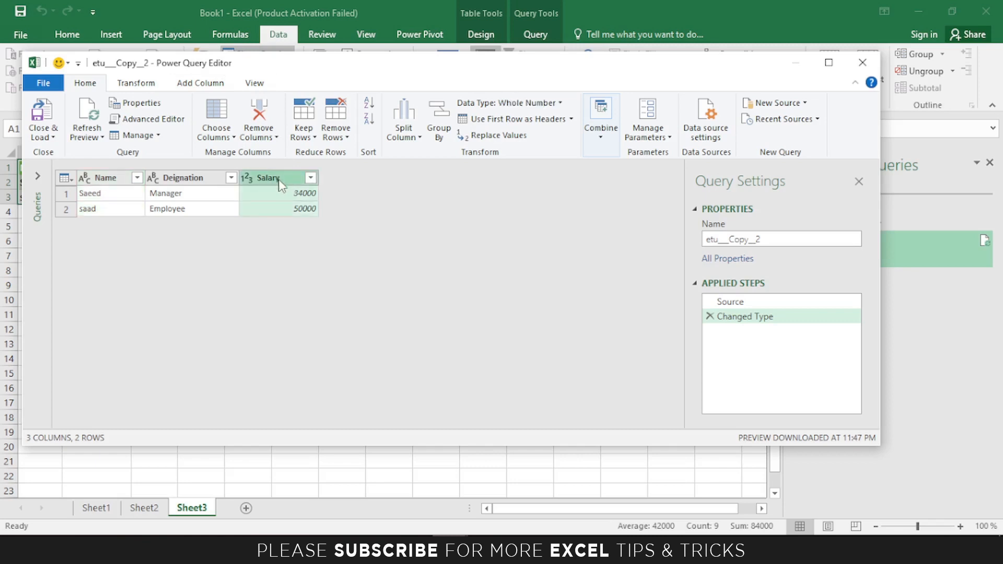
click(257, 133)
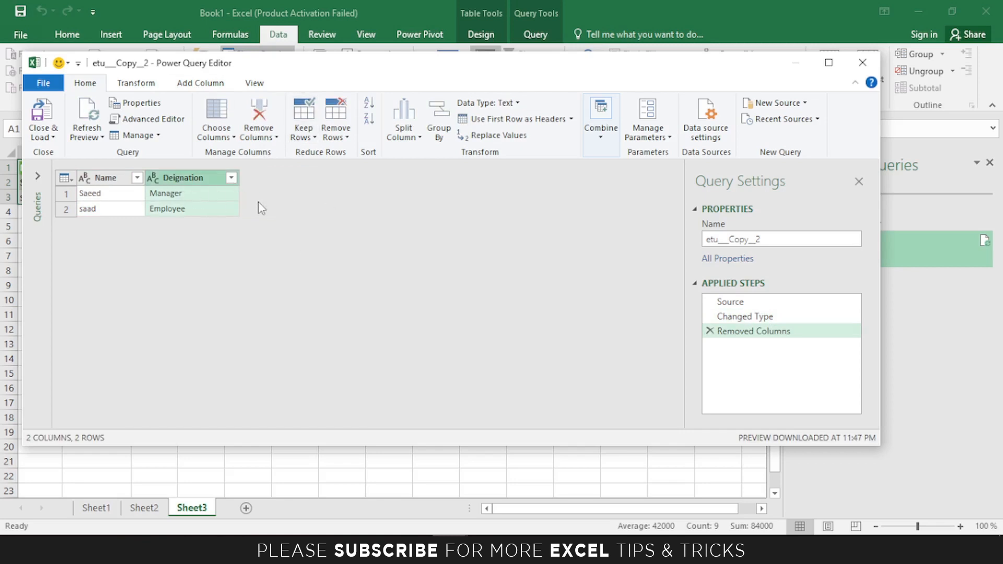
click(863, 62)
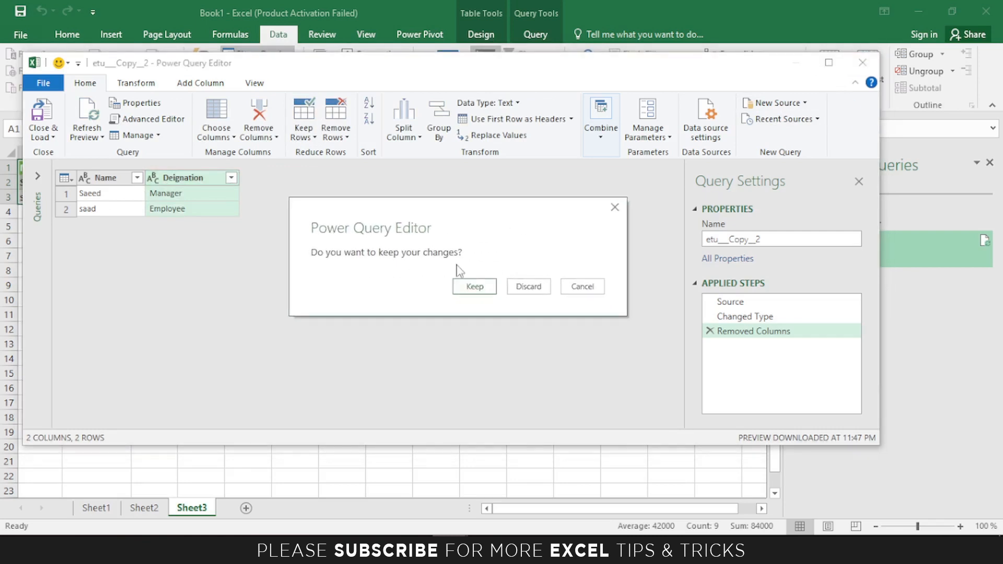
click(472, 287)
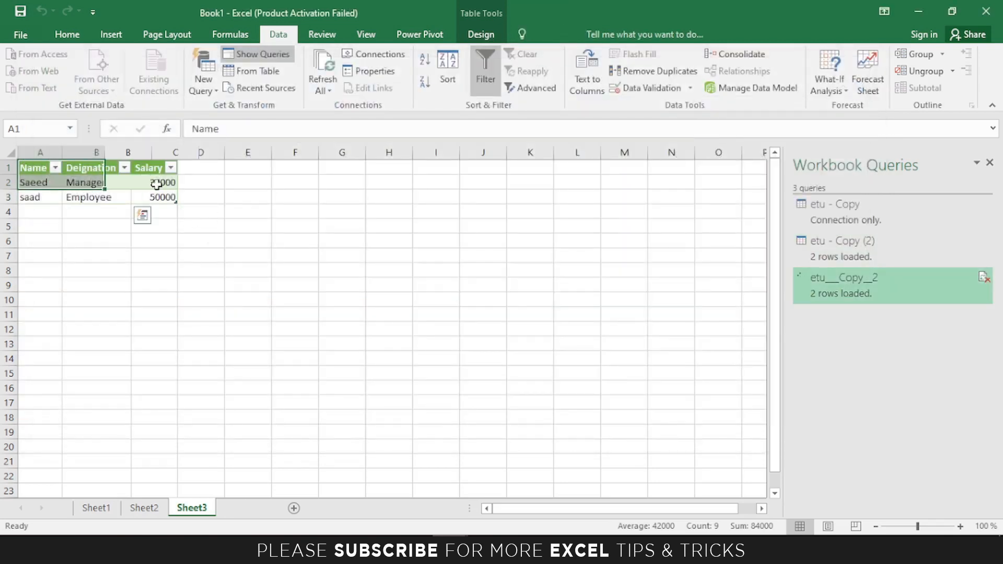
- Look over the Name and Deignation table on Sheet4, hide the workbook queries list and check the recent data sources without connecting
click(212, 203)
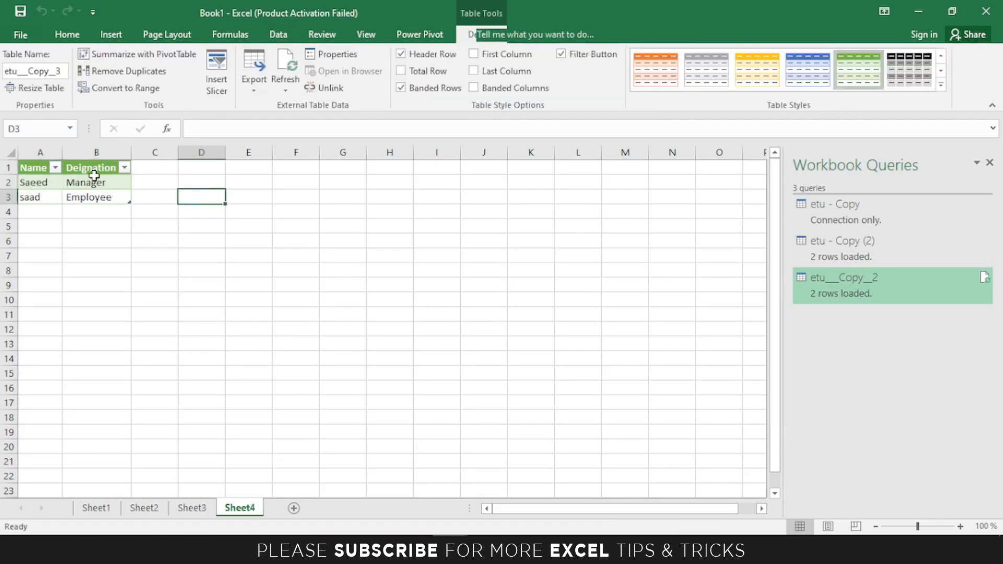
drag(36, 167, 109, 189)
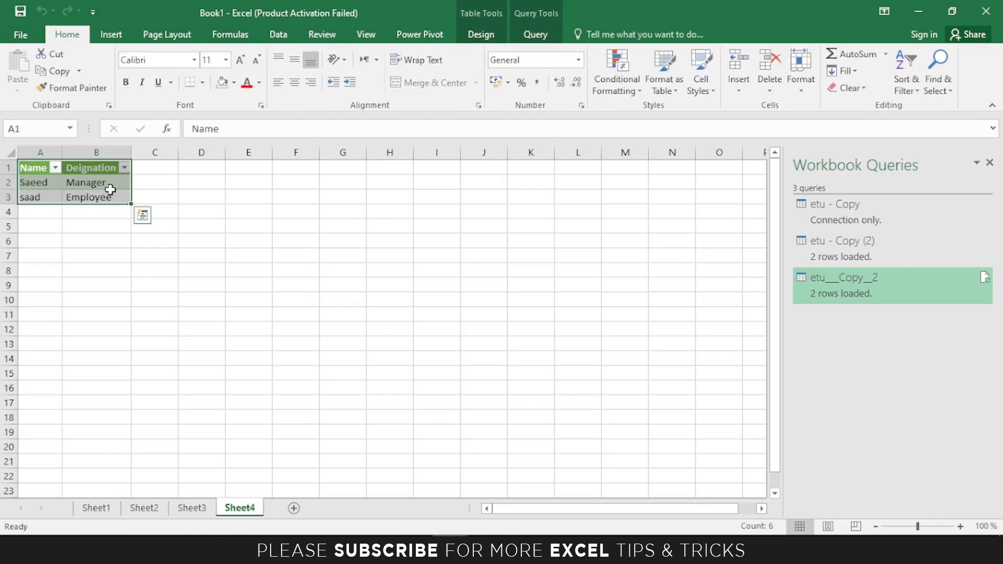
click(278, 34)
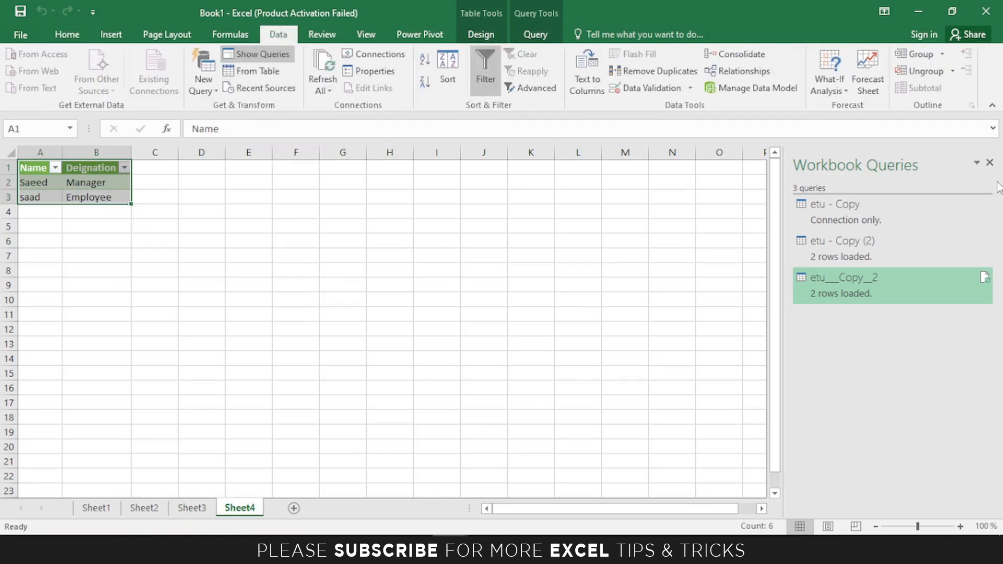
click(990, 163)
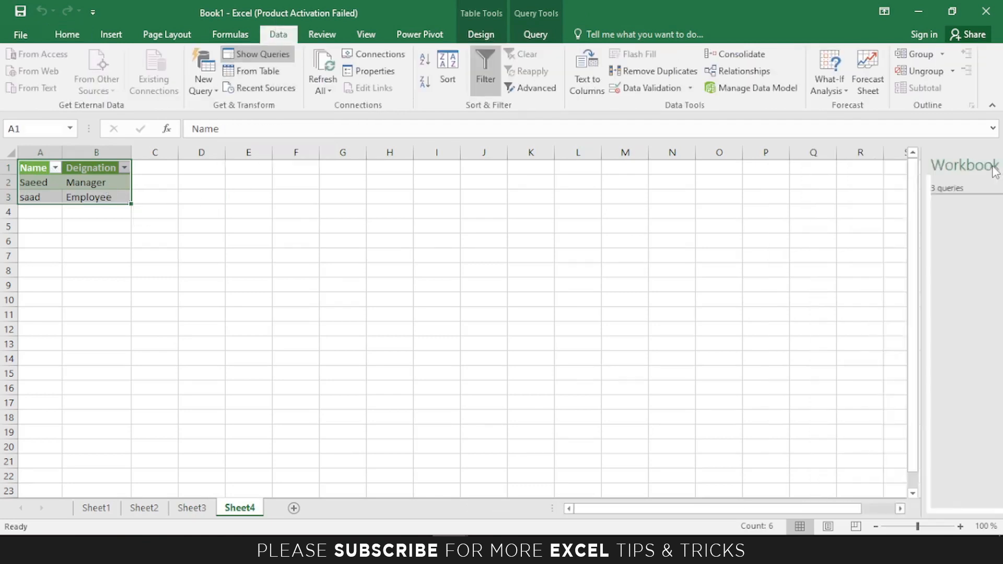
click(255, 92)
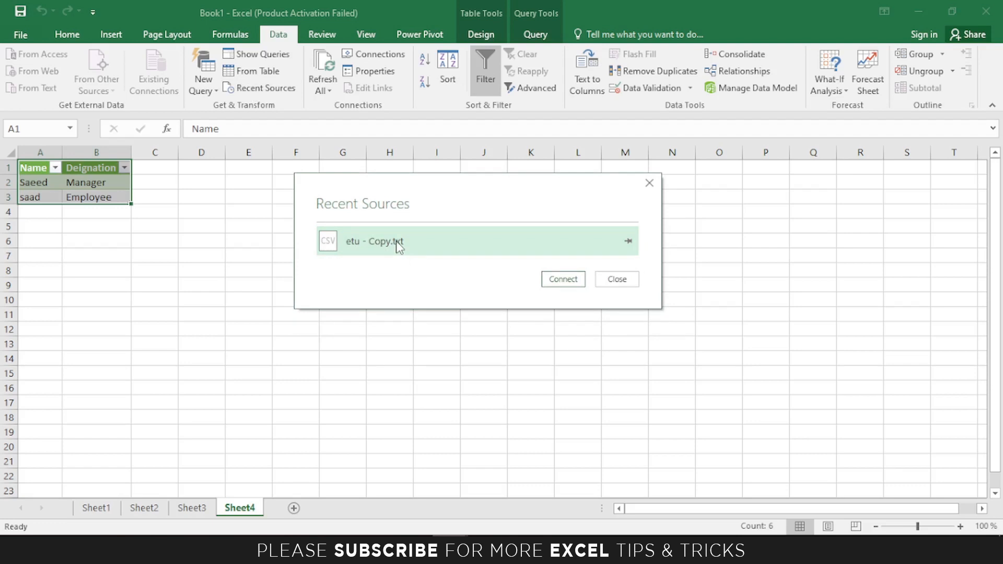
click(649, 183)
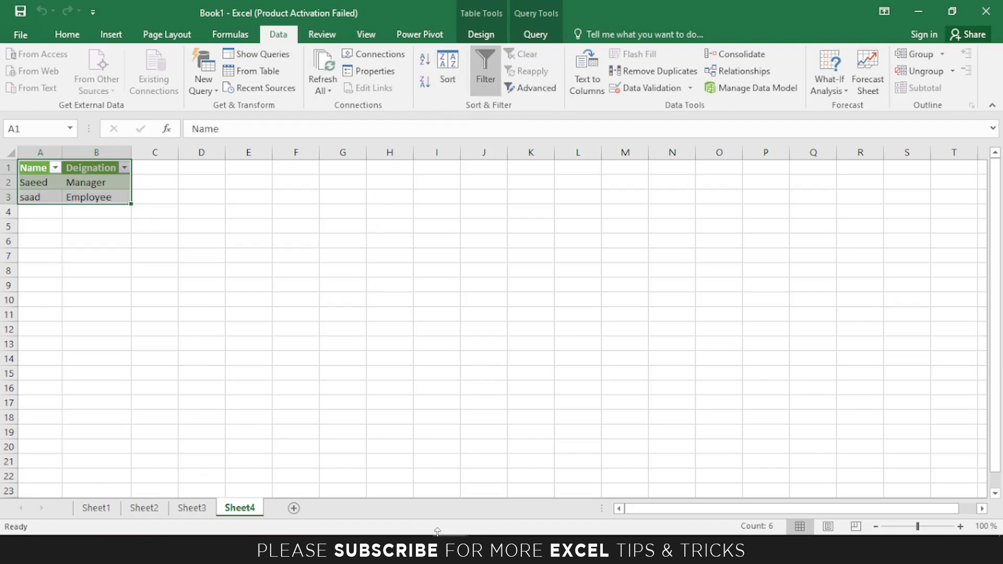
- Switch to the other Book1 workbook and turn on filtering for the employee sales range A1:D9 on Sheet3
mouse_move(449, 549)
click(494, 493)
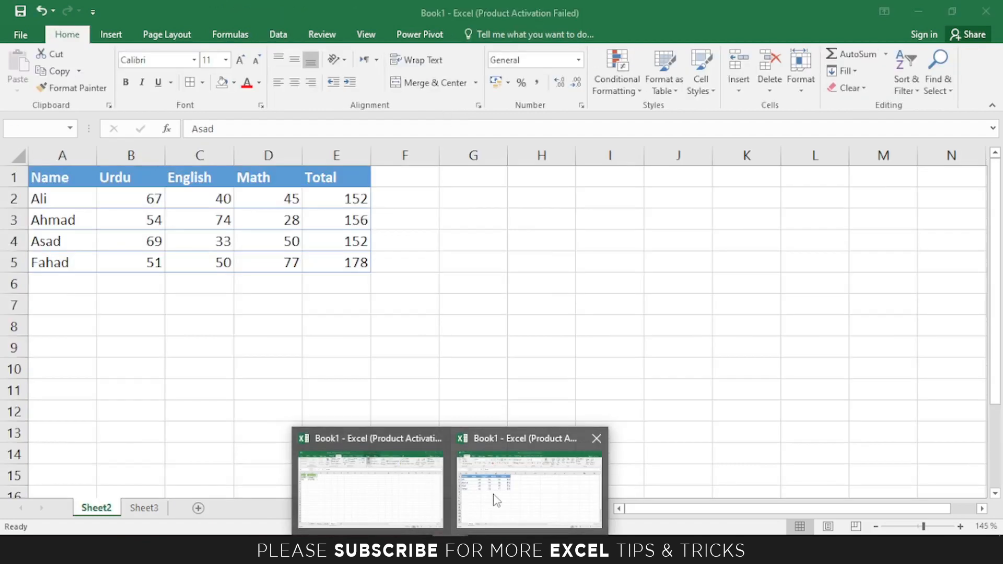
click(144, 508)
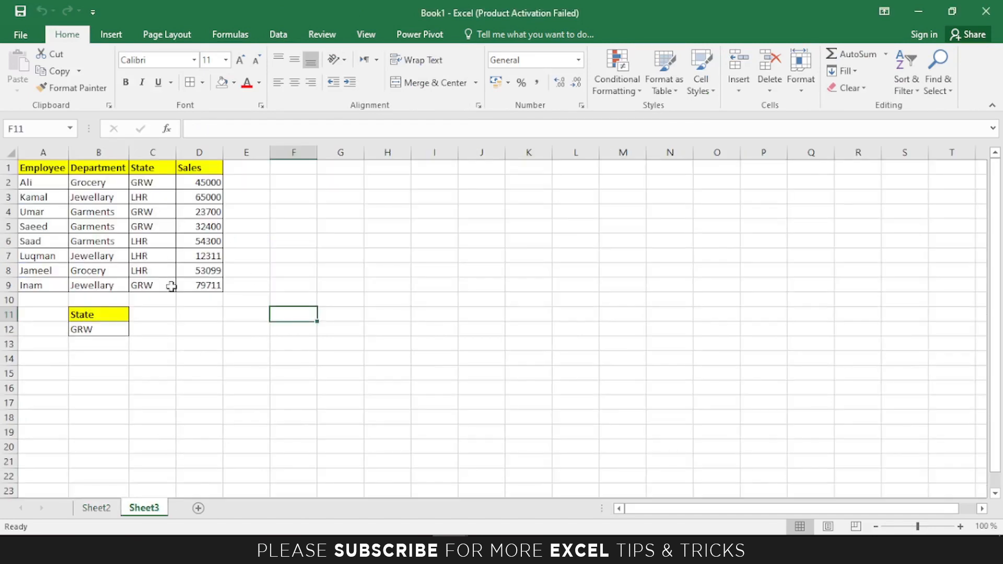
click(276, 35)
drag(40, 169, 199, 284)
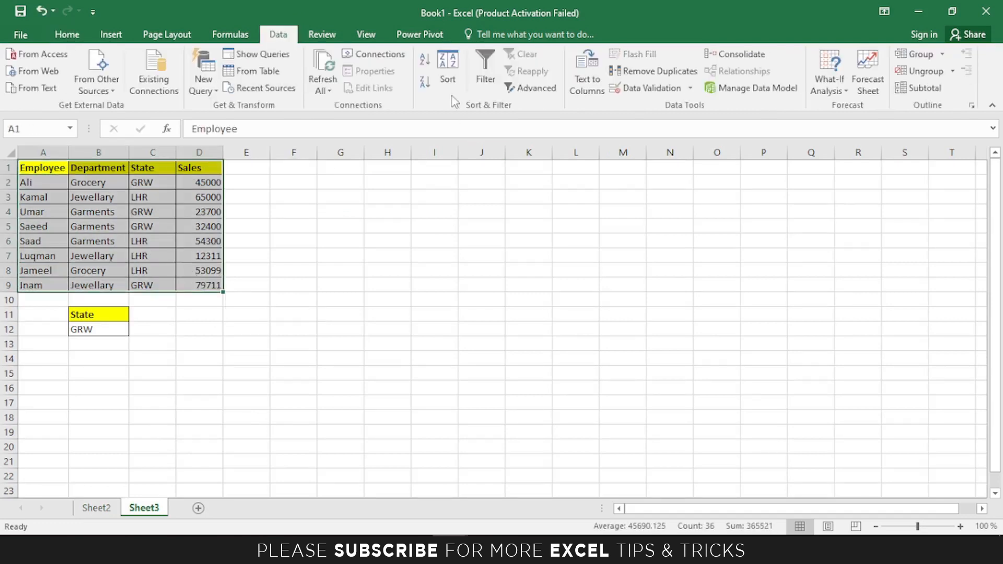
click(482, 63)
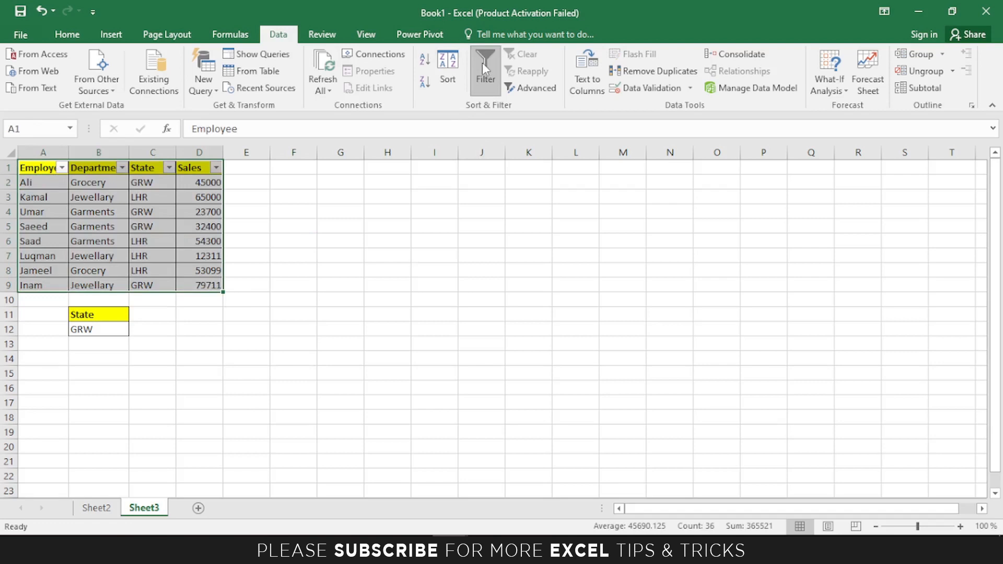
- Sort the employee table by Sales values from largest to smallest, and clear the range's filter and sort state
click(449, 73)
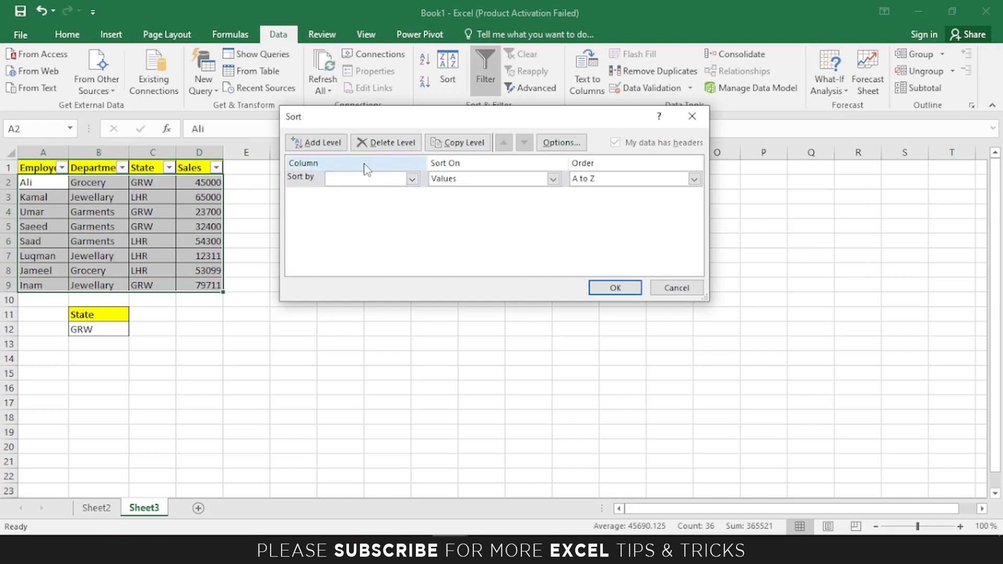
click(410, 178)
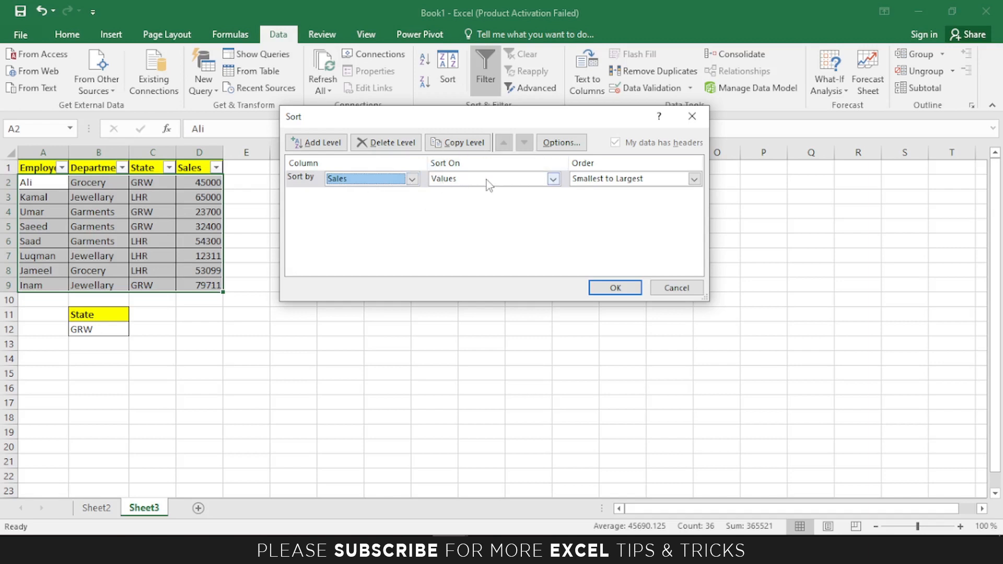
click(693, 179)
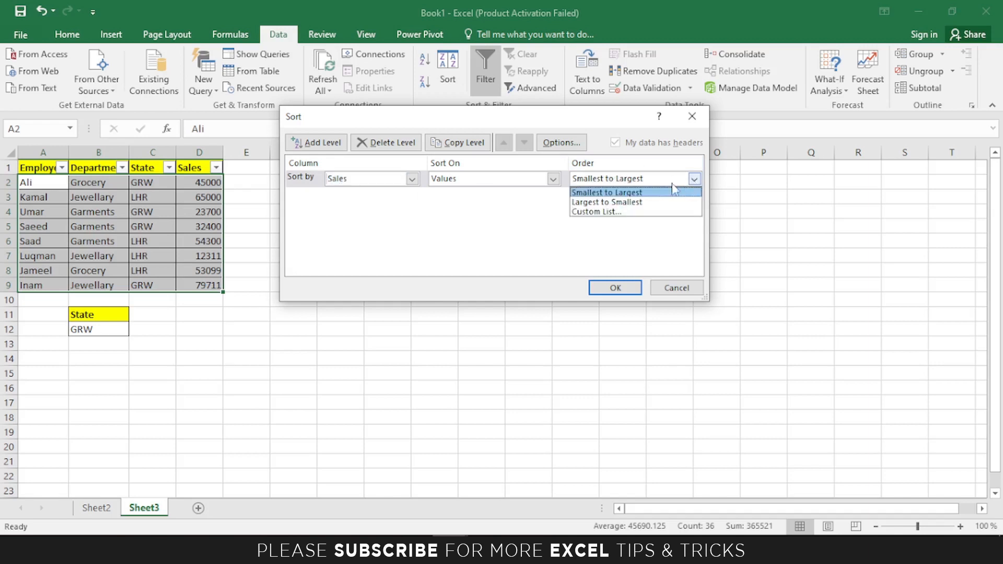
click(606, 202)
key(Return)
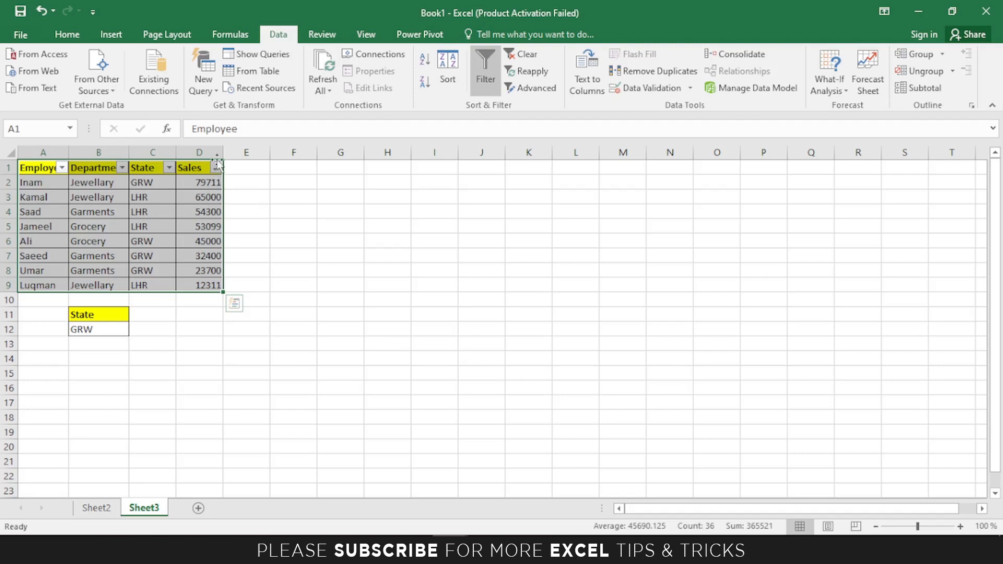
click(526, 56)
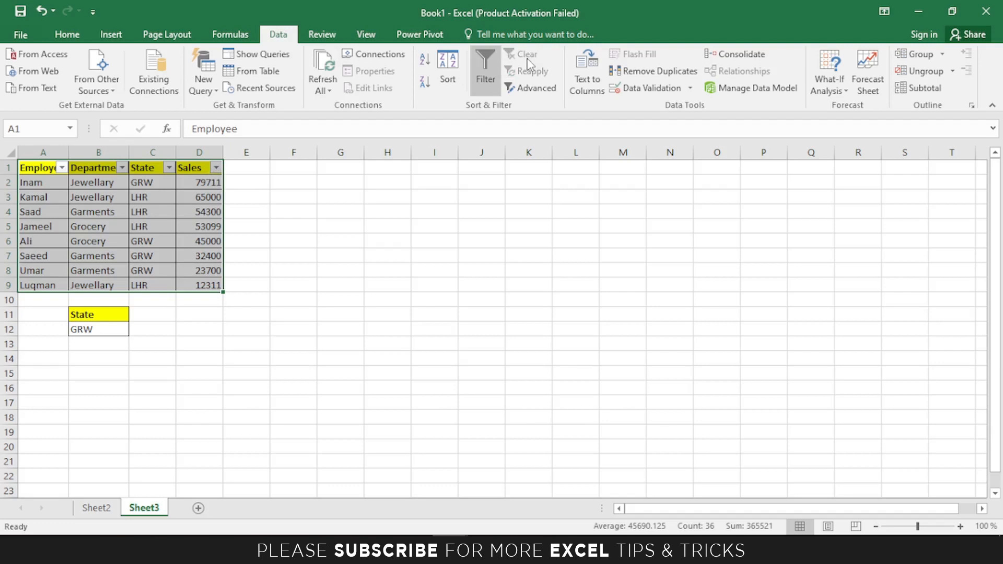
click(317, 212)
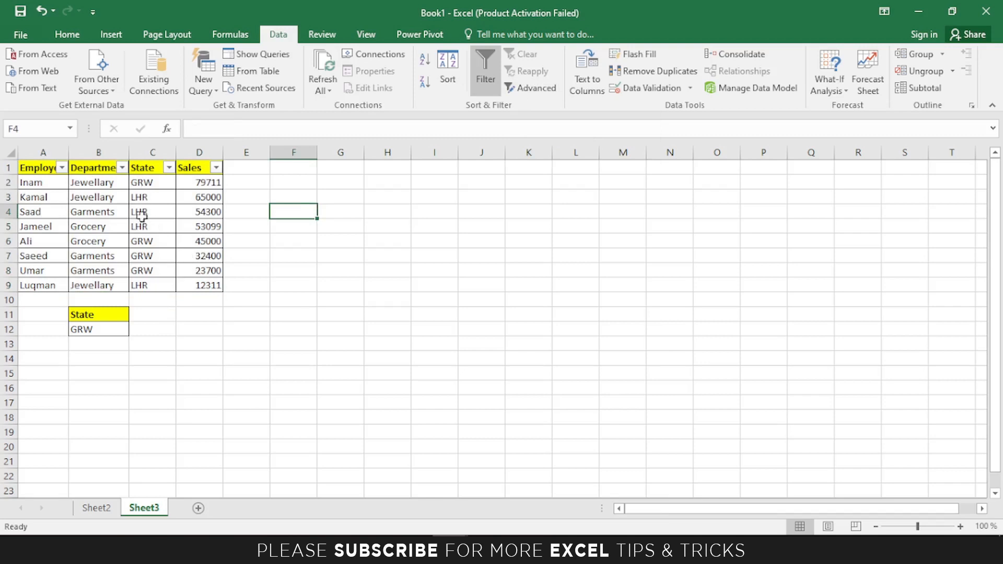
- Filter the Department column to show only Garments, and clear that filter again
click(123, 168)
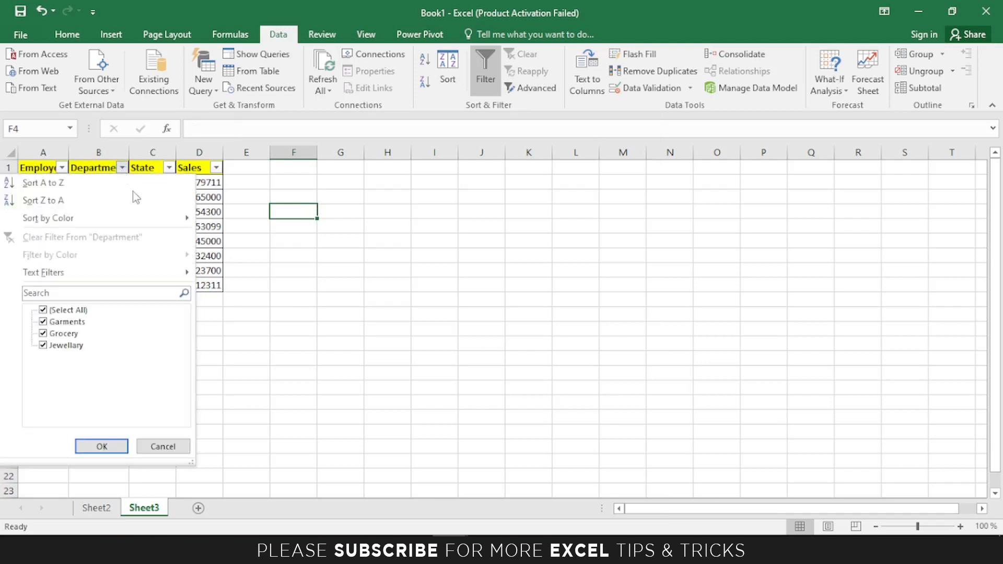
click(53, 311)
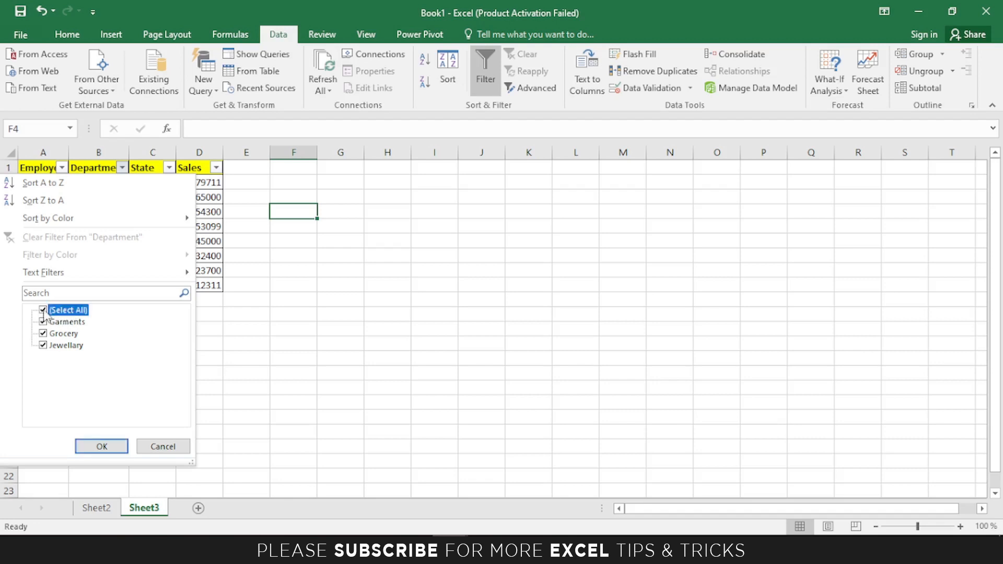
click(44, 322)
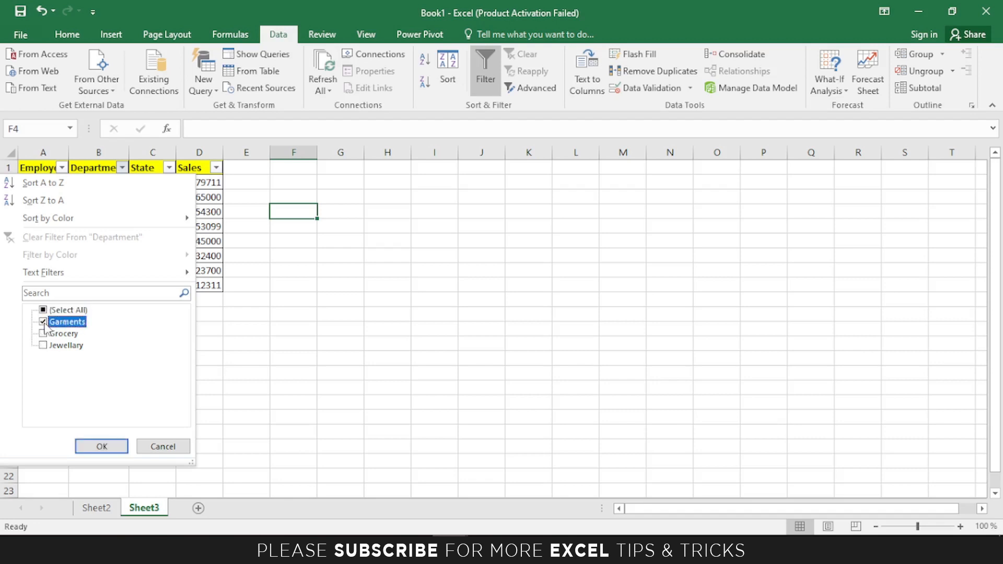
click(103, 447)
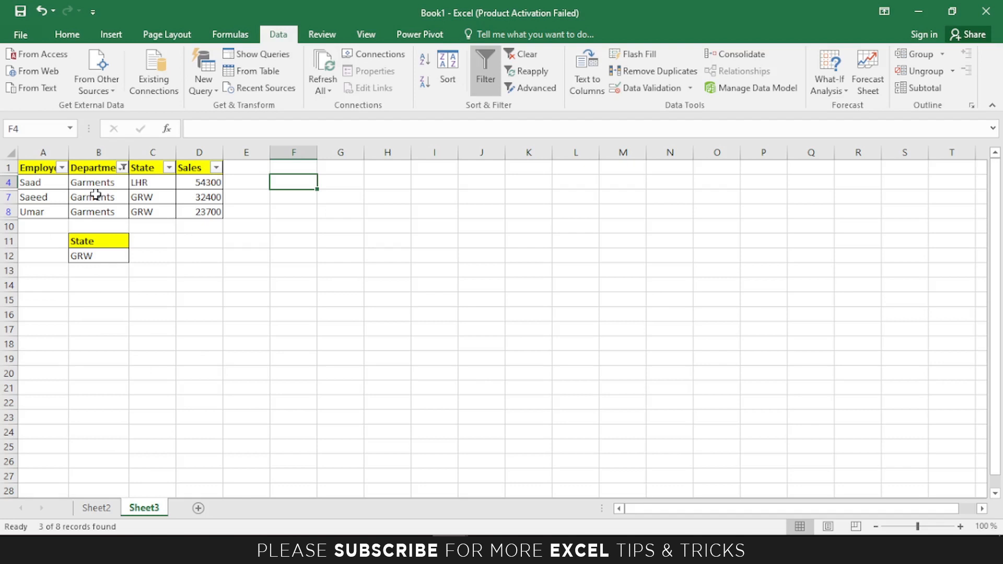
click(122, 167)
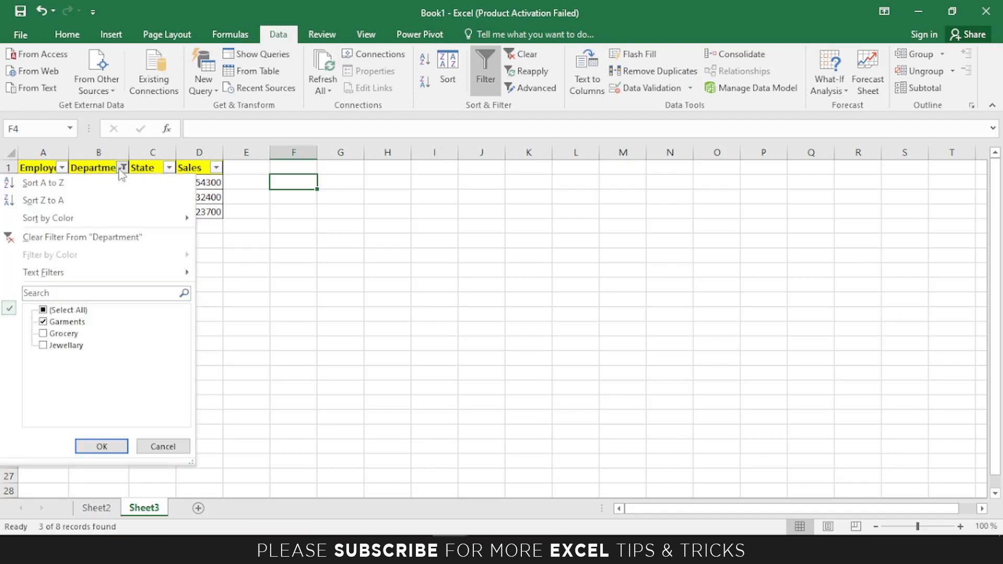
click(78, 239)
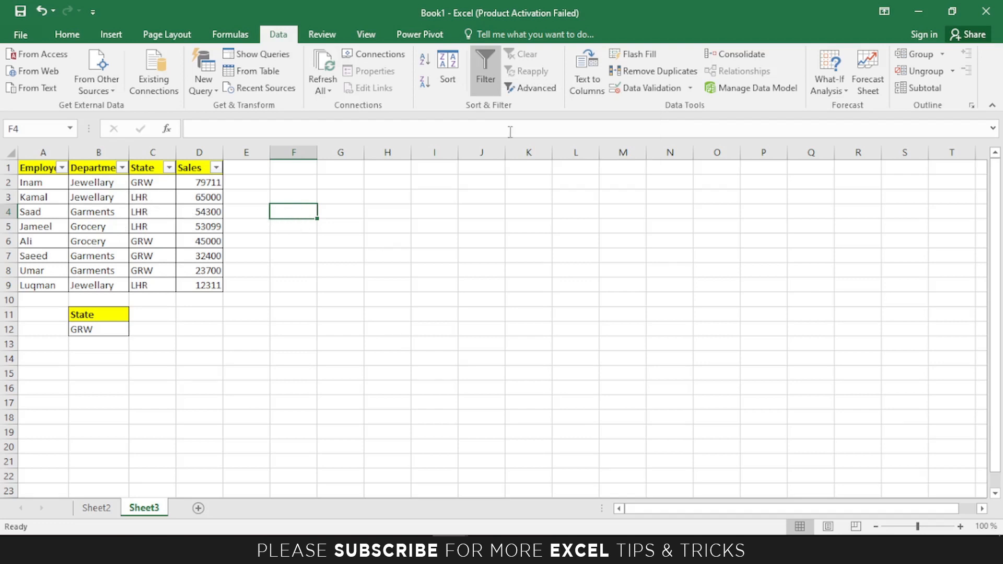
- Set up an advanced filter with list range A1:D10 and the State criteria in B11:B12 on Sheet3
click(524, 94)
drag(504, 117, 454, 146)
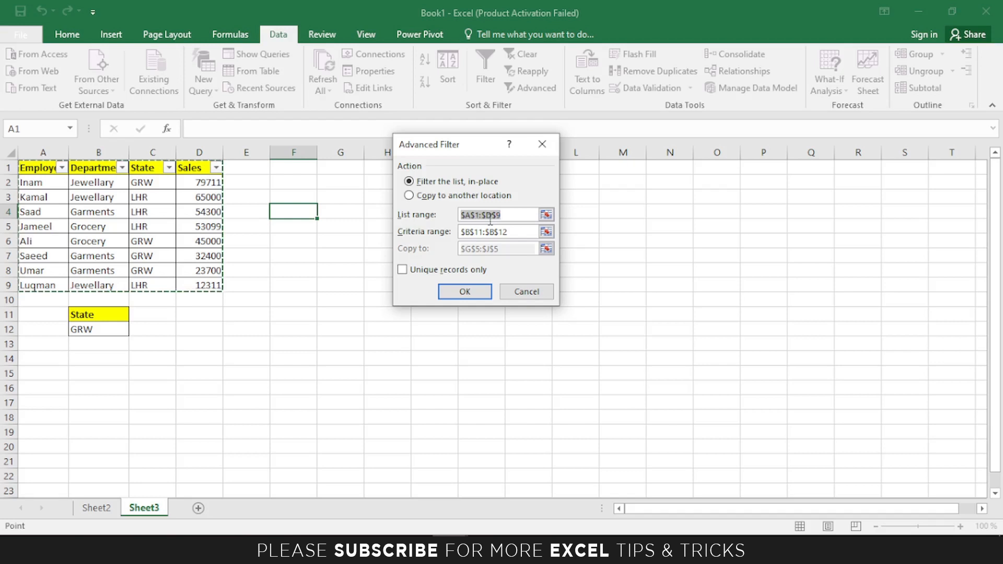
drag(49, 170, 185, 299)
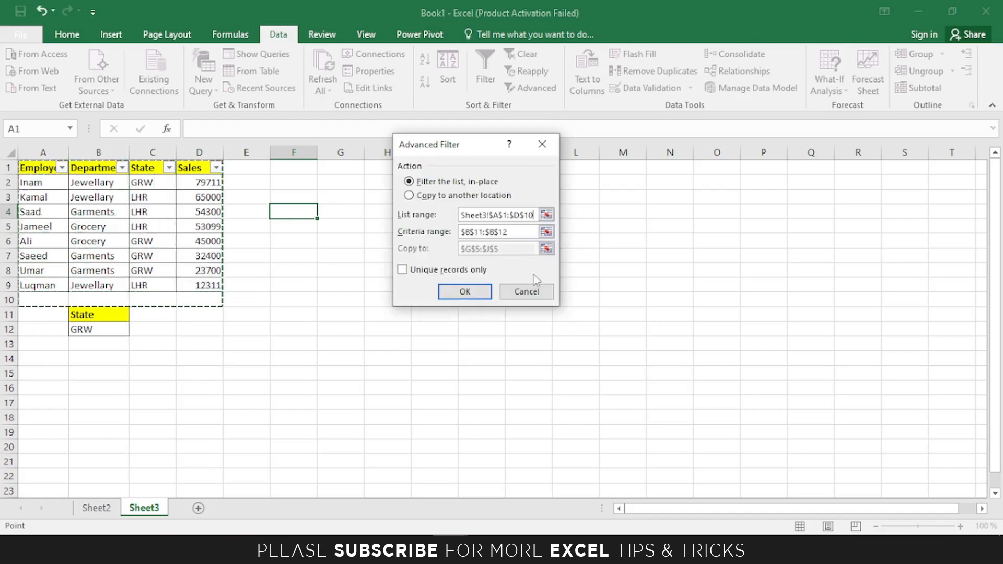
click(504, 232)
drag(88, 316, 95, 328)
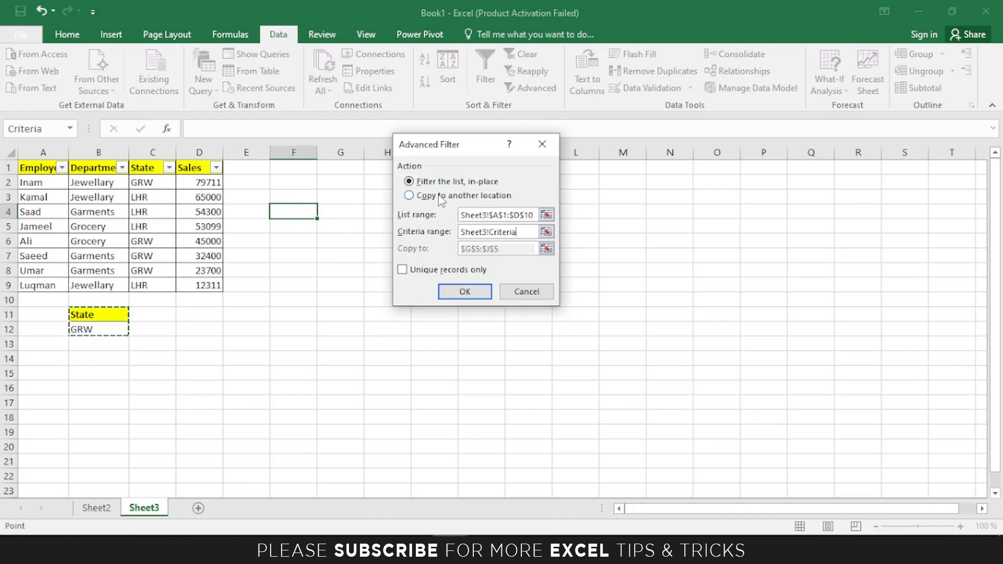
- Run the advanced filter with the results copied to another location starting at F4, and select the extracted table F4:I8
click(486, 201)
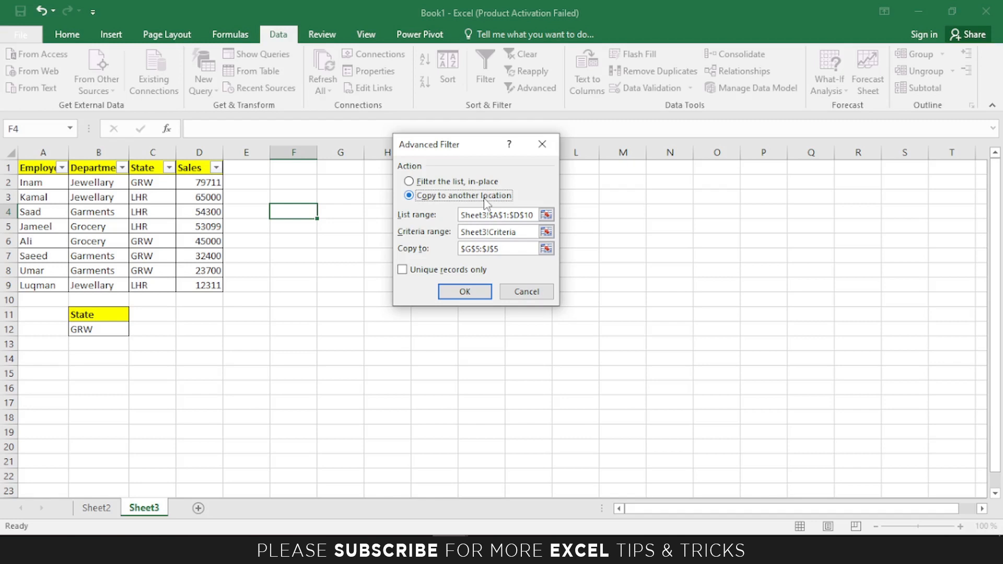
click(524, 254)
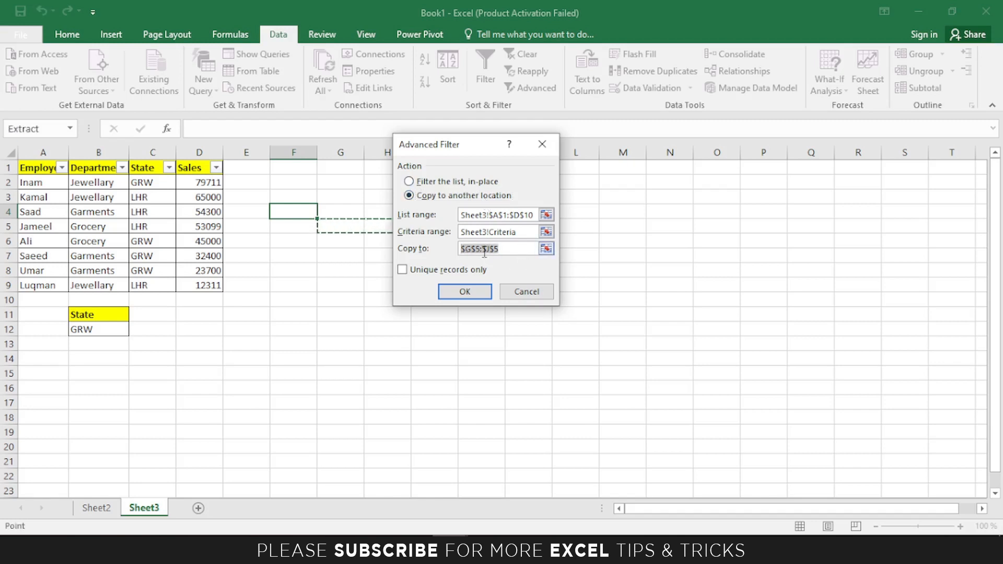
mouse_move(462, 249)
mouse_down()
mouse_move(506, 250)
mouse_move(454, 251)
mouse_move(462, 246)
mouse_up()
click(297, 211)
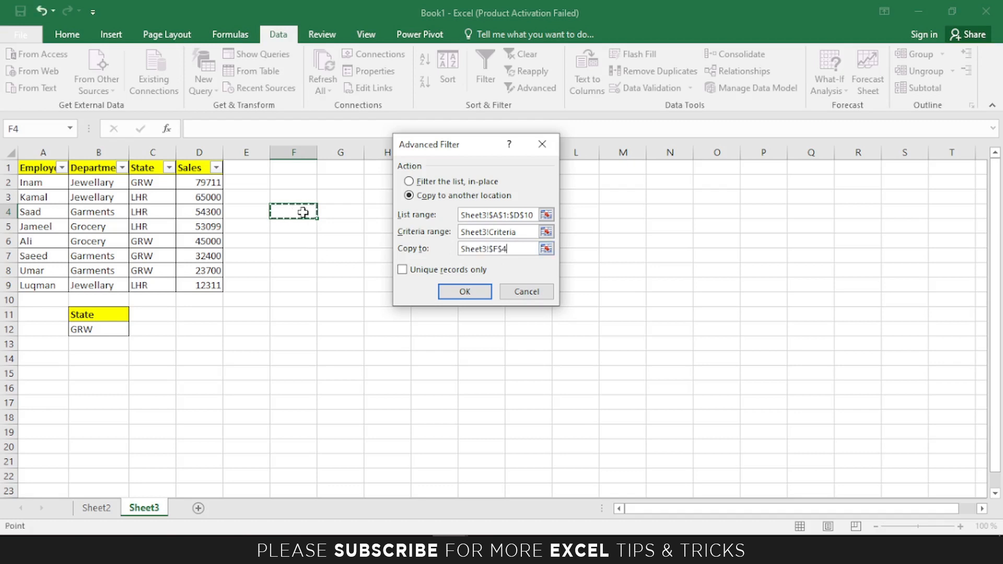
click(464, 291)
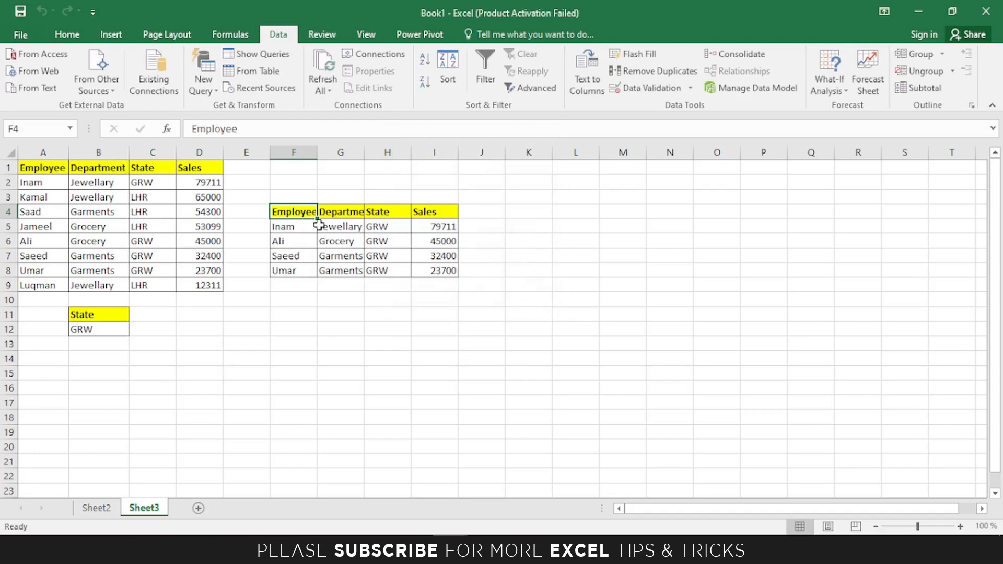
drag(298, 213, 431, 267)
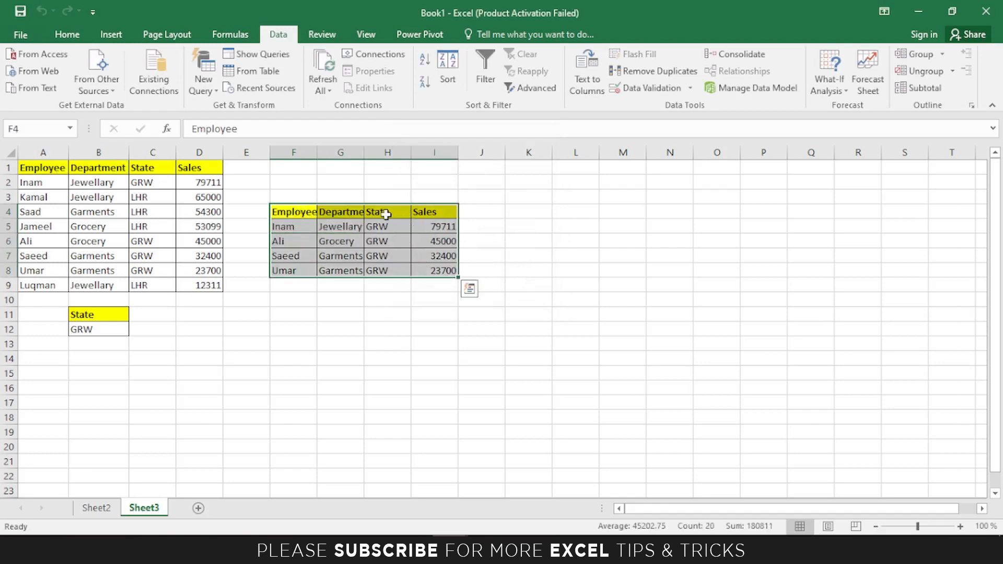